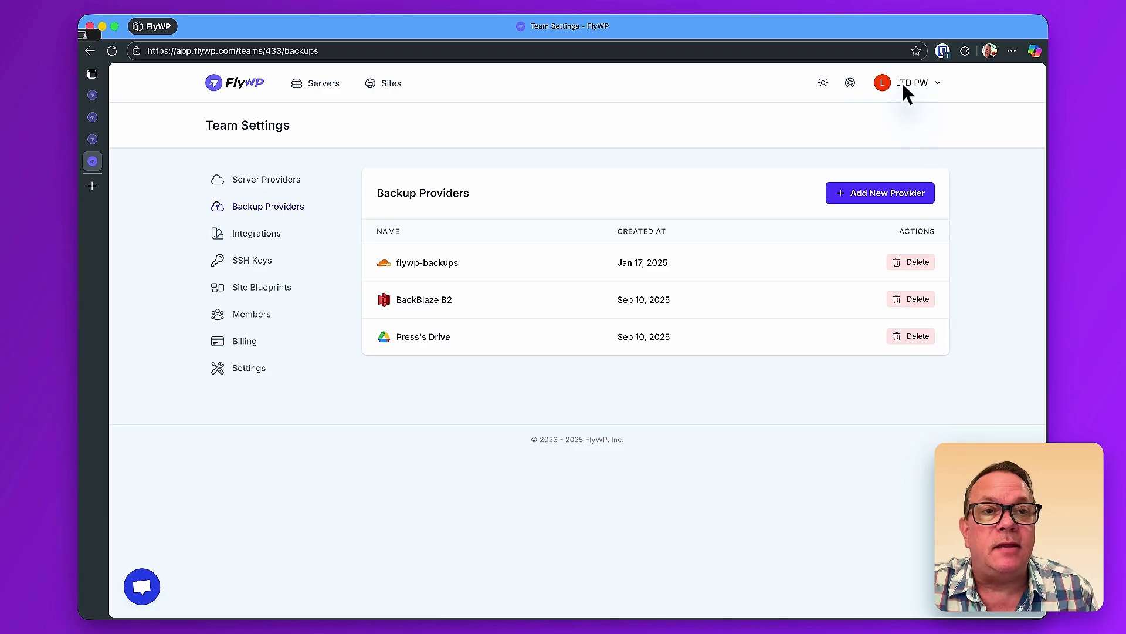
- Open the team's settings and review the provider types available for a new backup provider, then dismiss the form
left_click(903, 83)
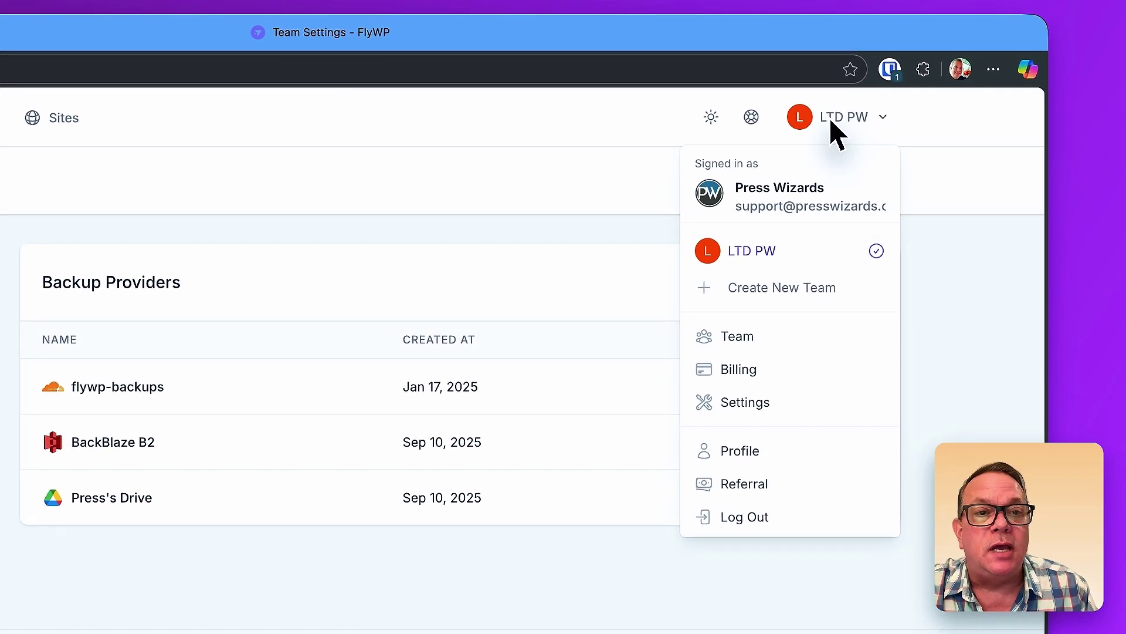
left_click(745, 402)
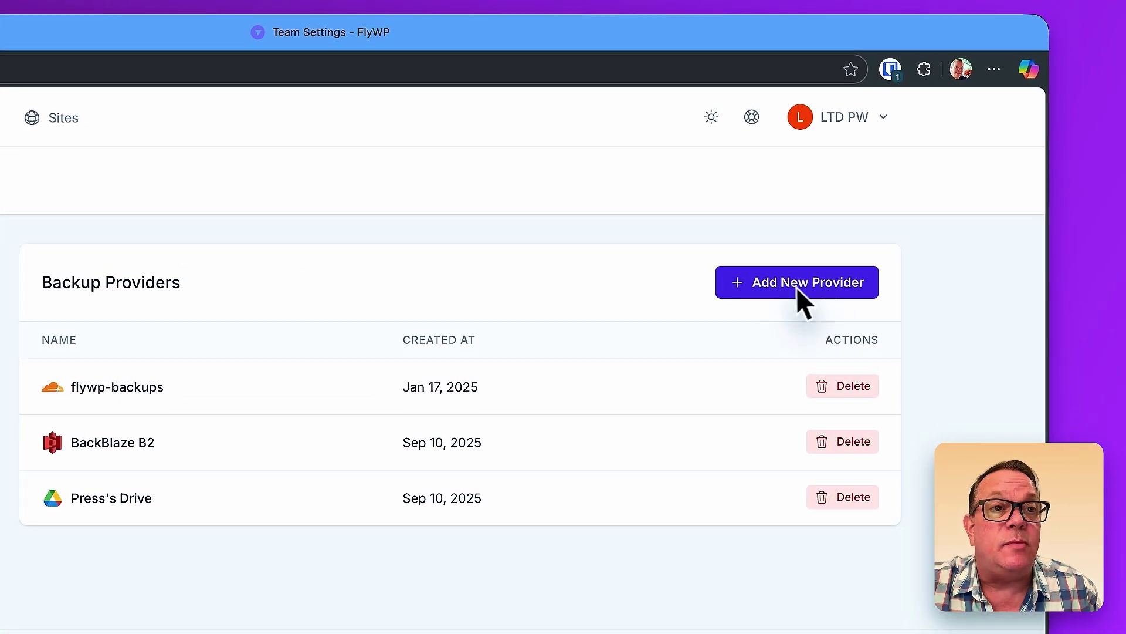
left_click(790, 287)
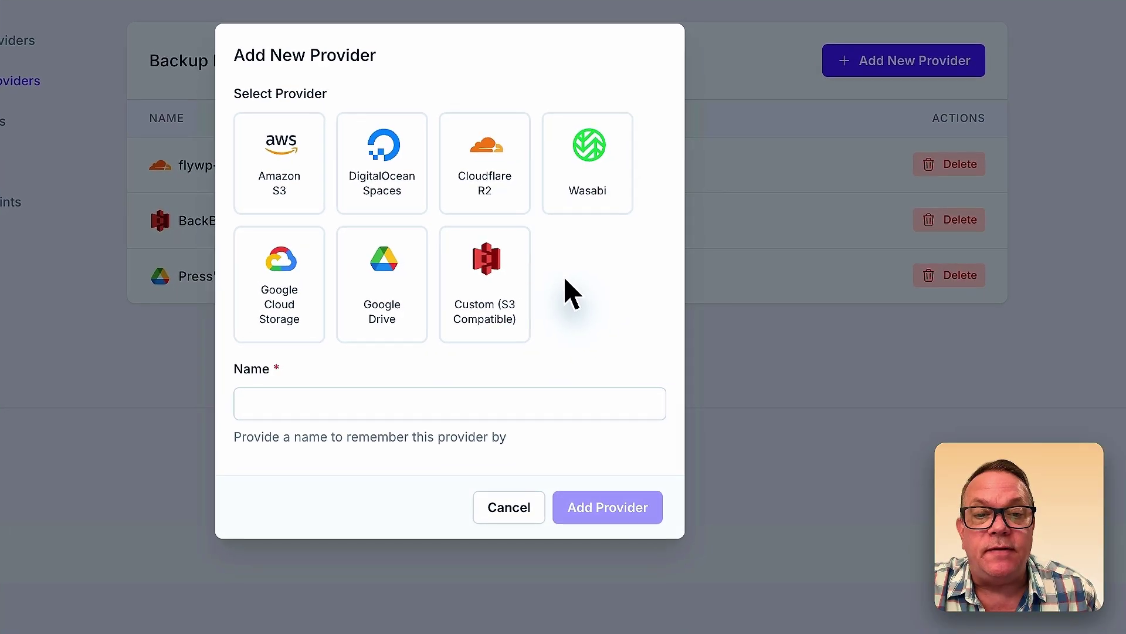
left_click(509, 507)
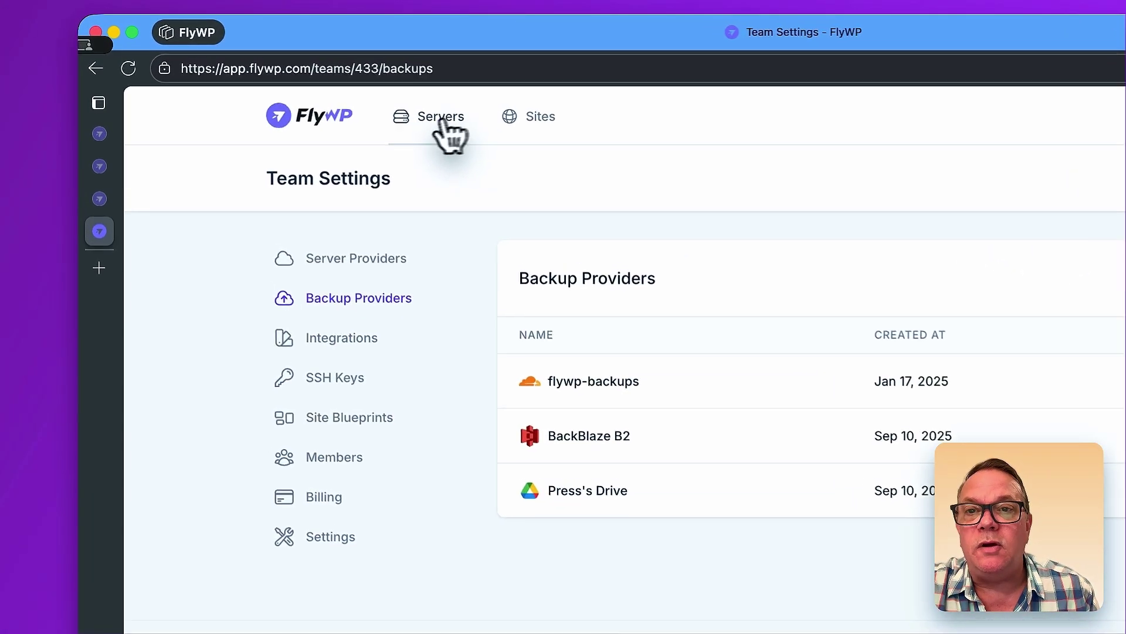
- Open the backup settings of the serene-shelter-nktka8.flywp.xyz site on the flywp-is-awesome server
left_click(445, 119)
left_click(369, 315)
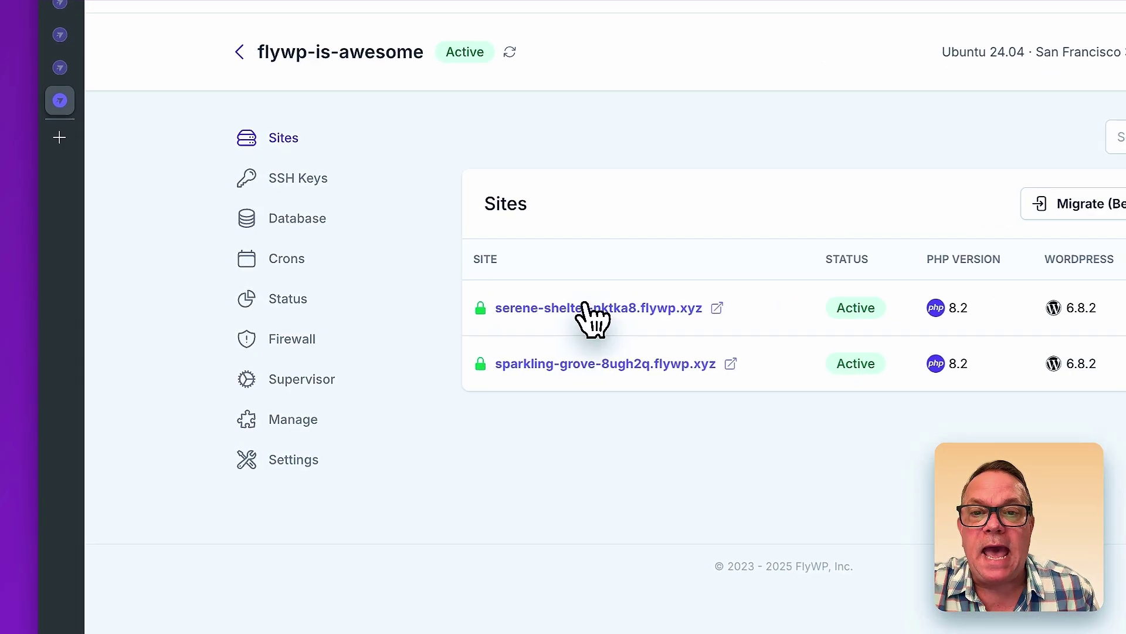
left_click(585, 304)
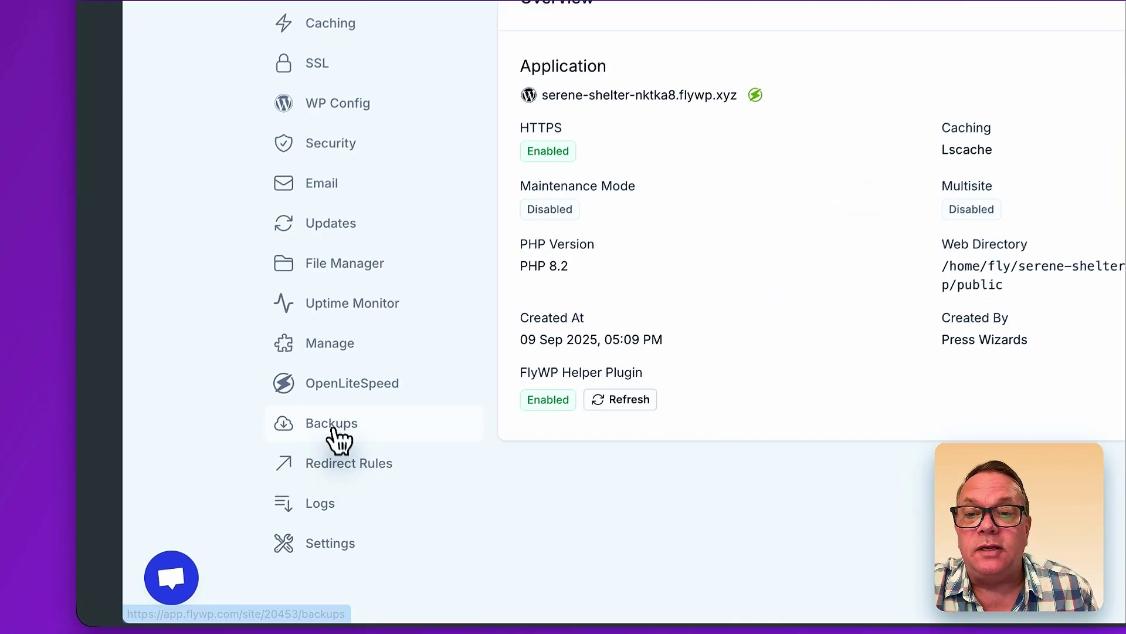
left_click(335, 432)
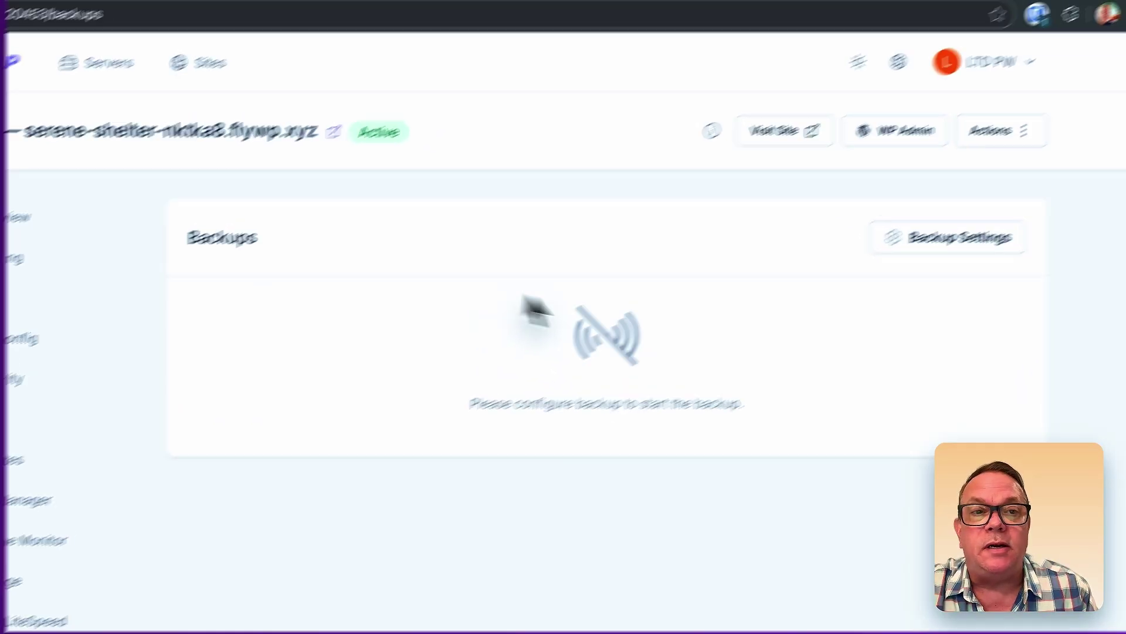
left_click(939, 237)
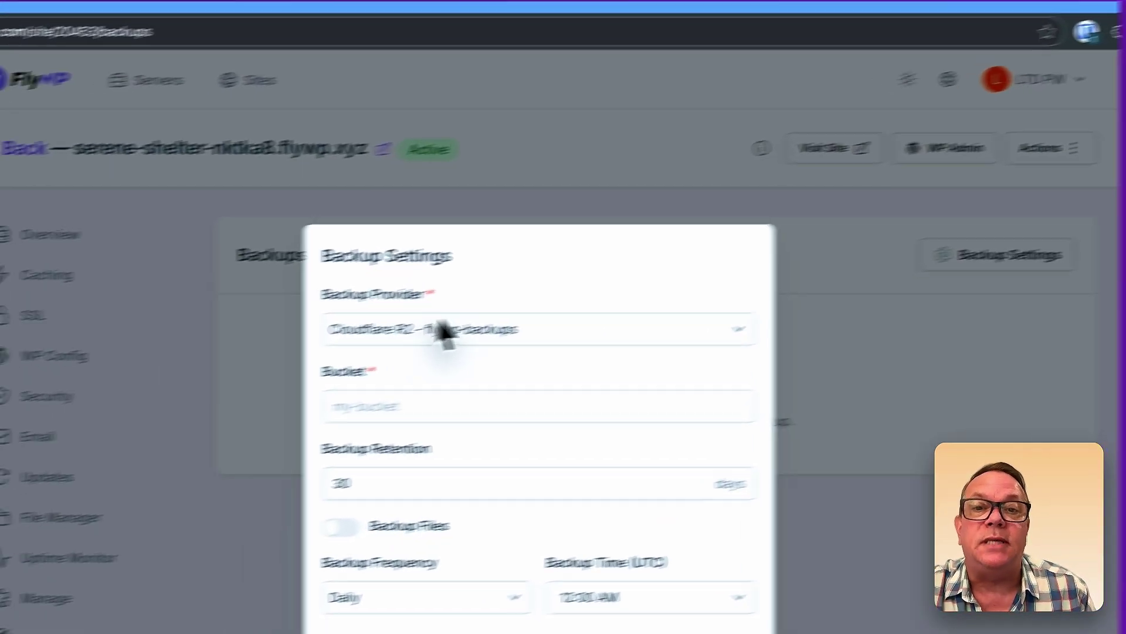
- Set the backup provider to Custom (S3 Compatible) - BackBlaze B2, the bucket to test-backups-pw and the retention to 5 days
left_click(288, 366)
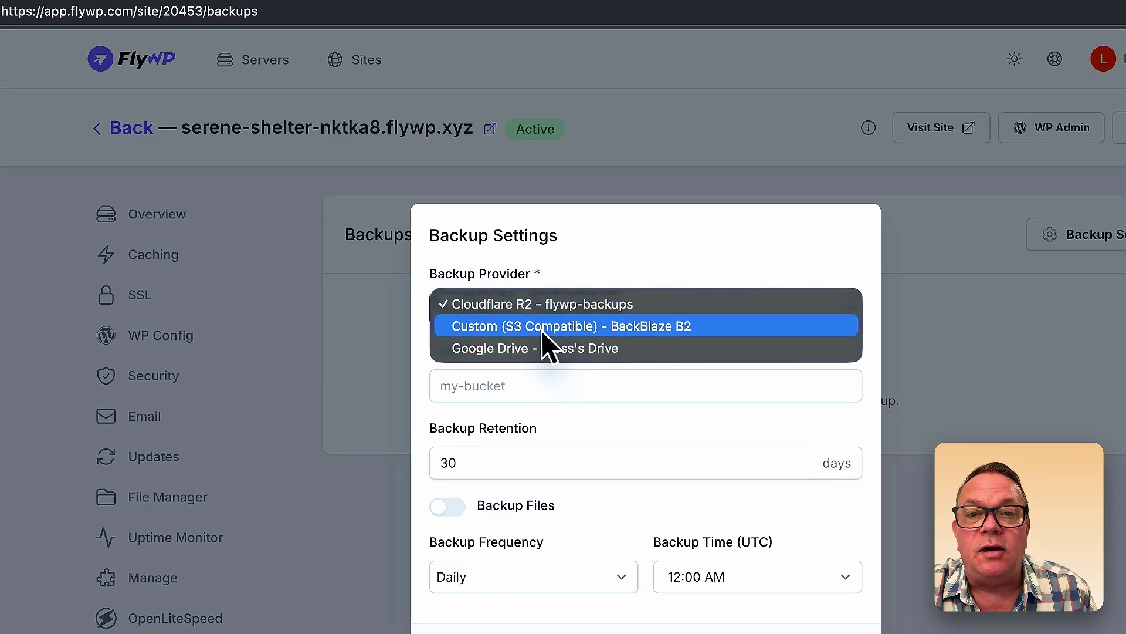
left_click(535, 328)
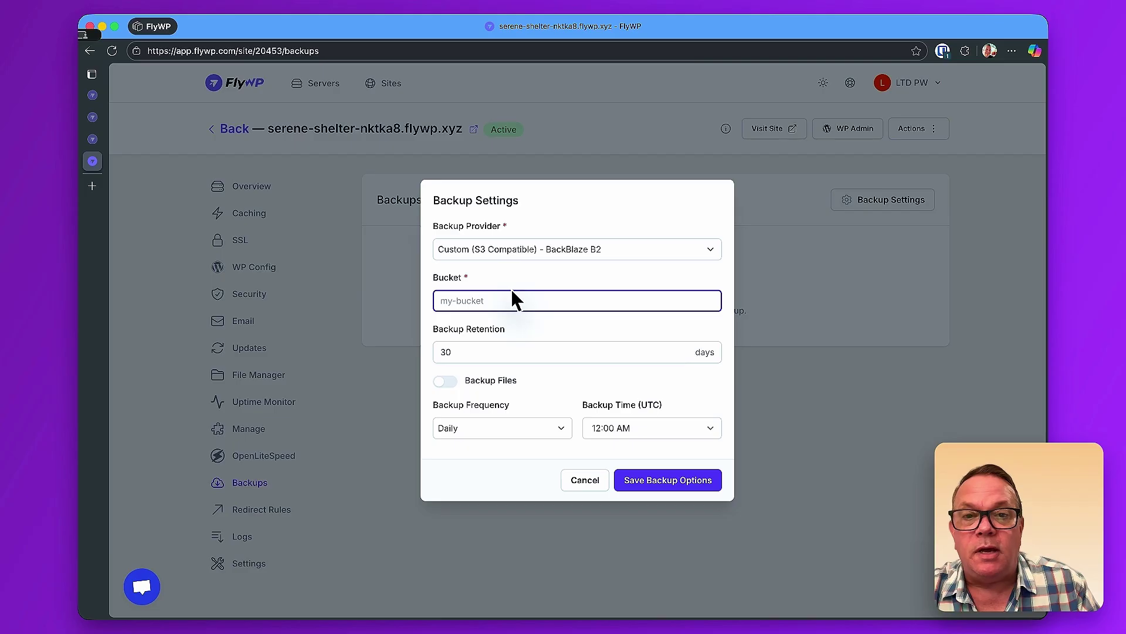
type("test-backups-pw")
left_click(475, 352)
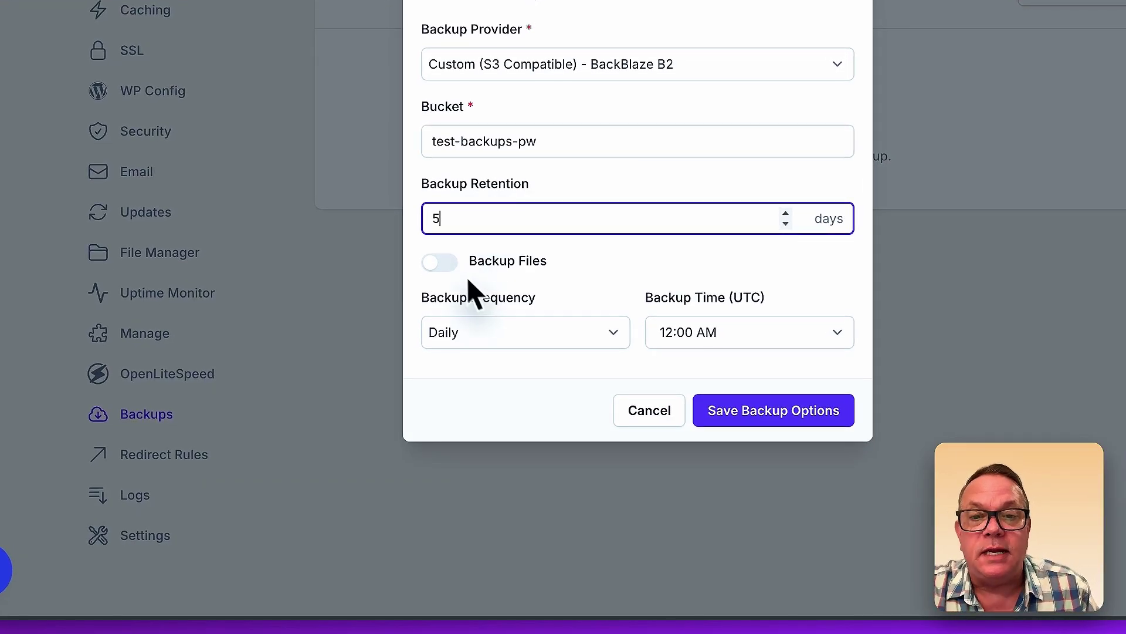
- Enable file backups and exclude the paths *.log and cache, one per line
left_click(443, 263)
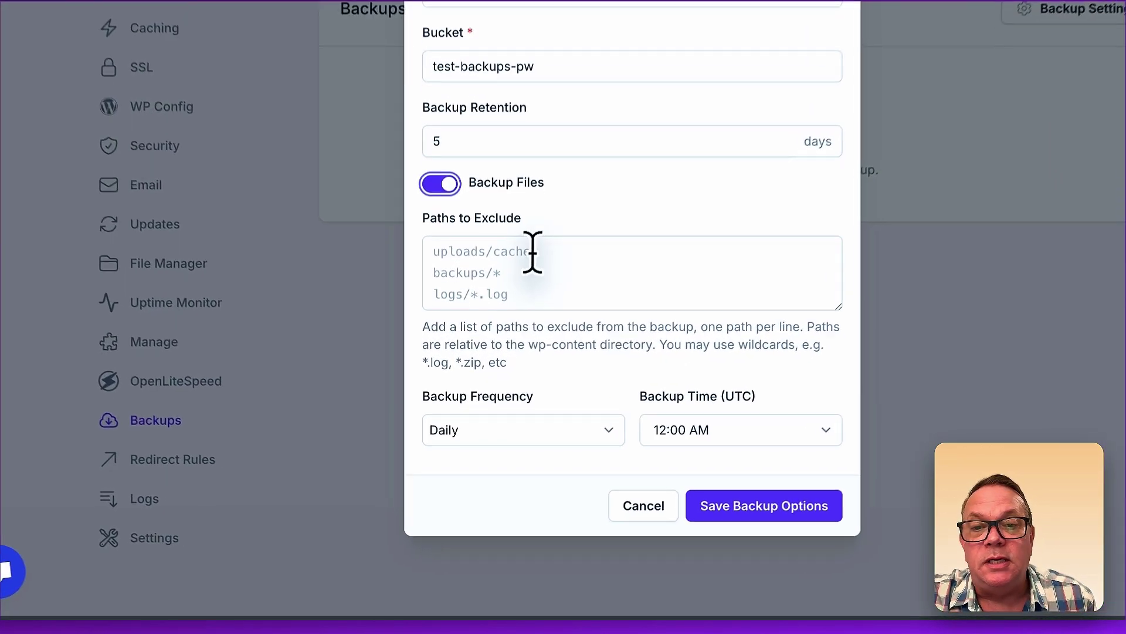
left_click(510, 366)
type("*.log")
key("Return")
type("cache")
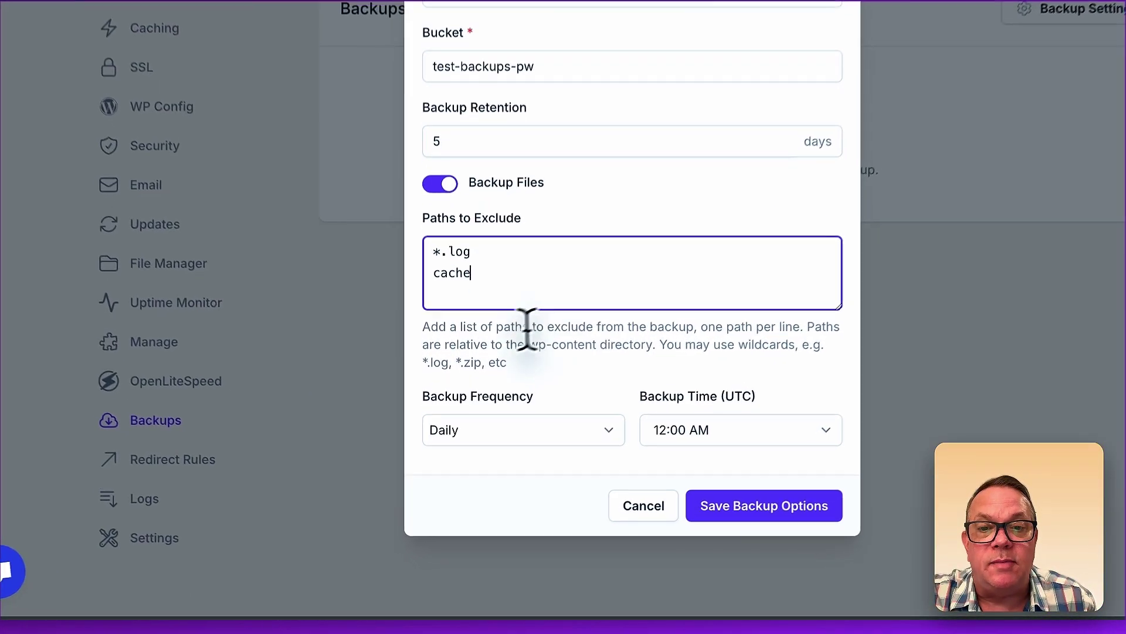
- Set the backup time to 2:00 AM UTC
left_click(493, 423)
left_click(680, 421)
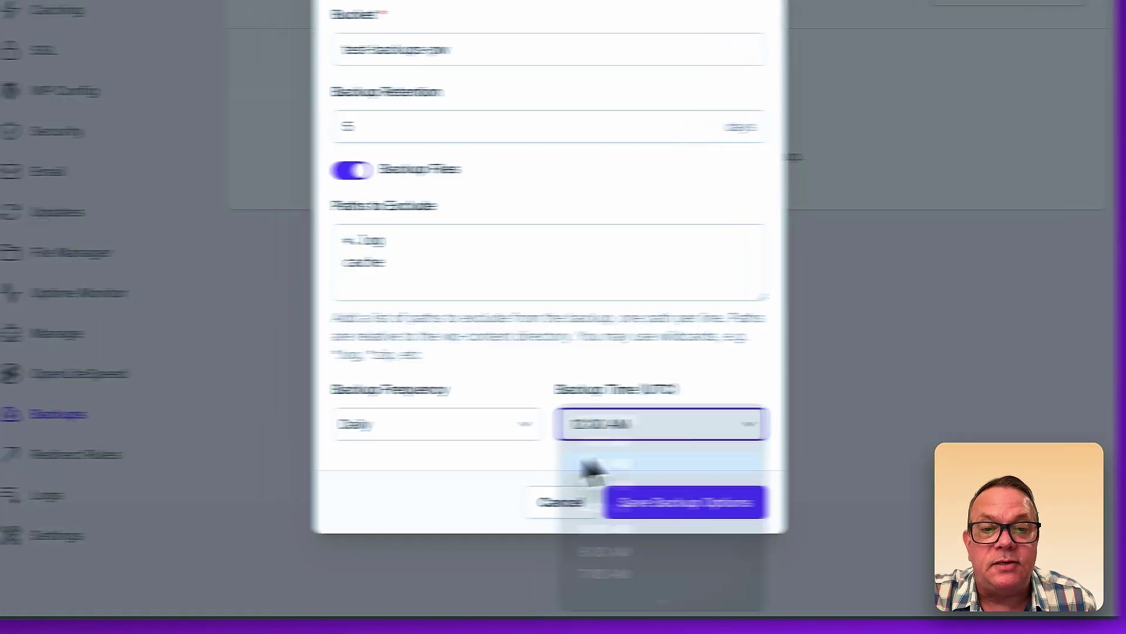
left_click(592, 467)
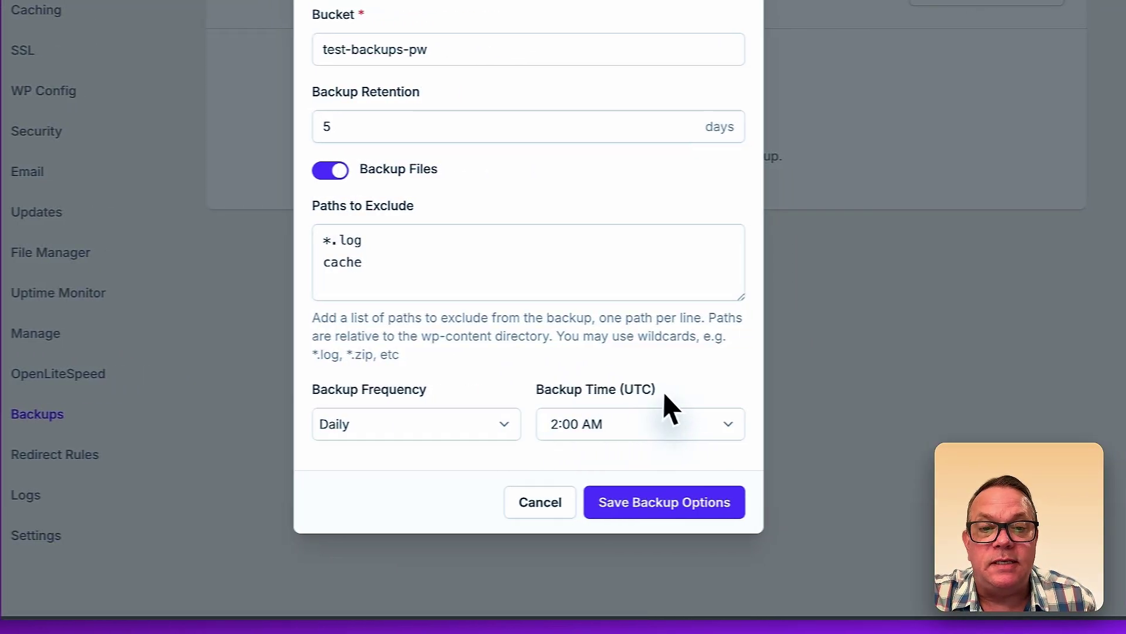
left_click(596, 419)
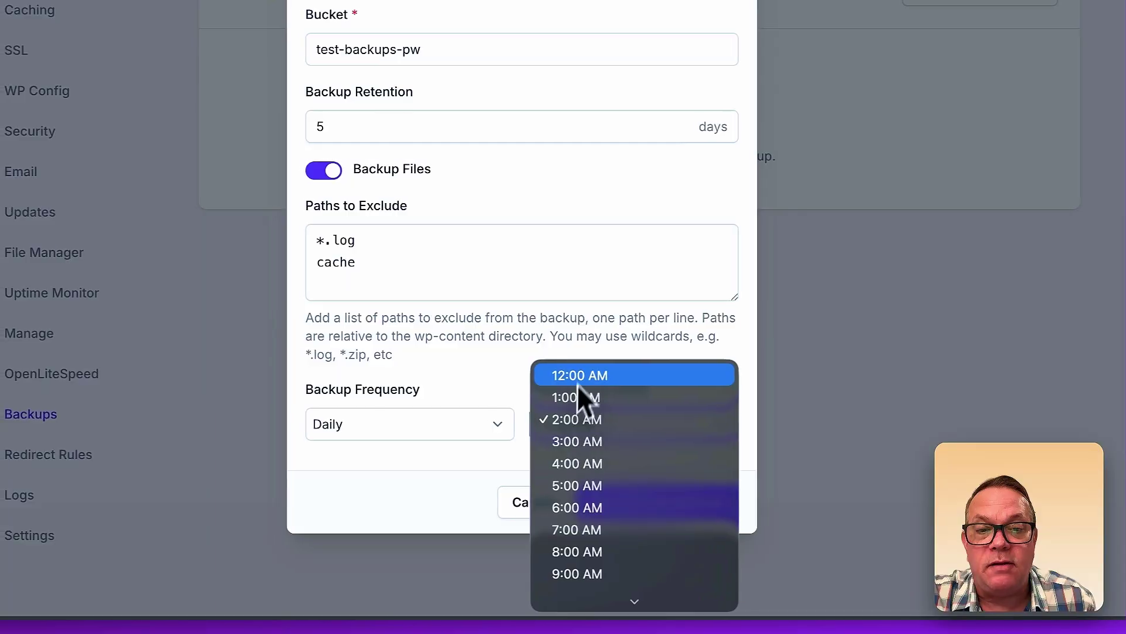
left_click(447, 347)
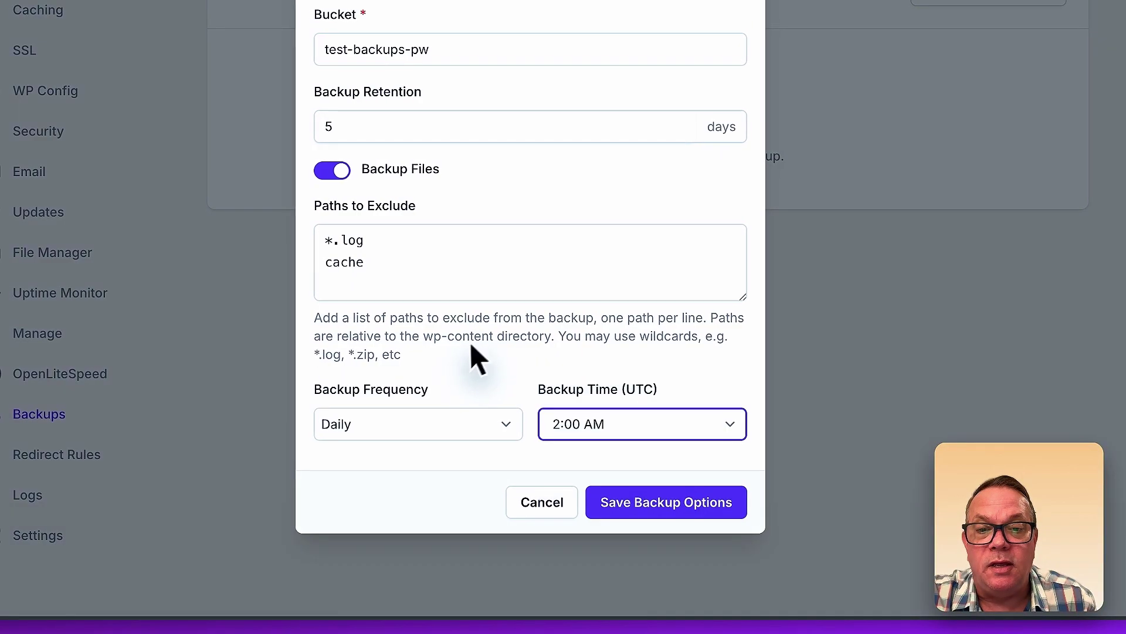
- Review the backup frequency choices, keep Daily and save the backup options
left_click(421, 424)
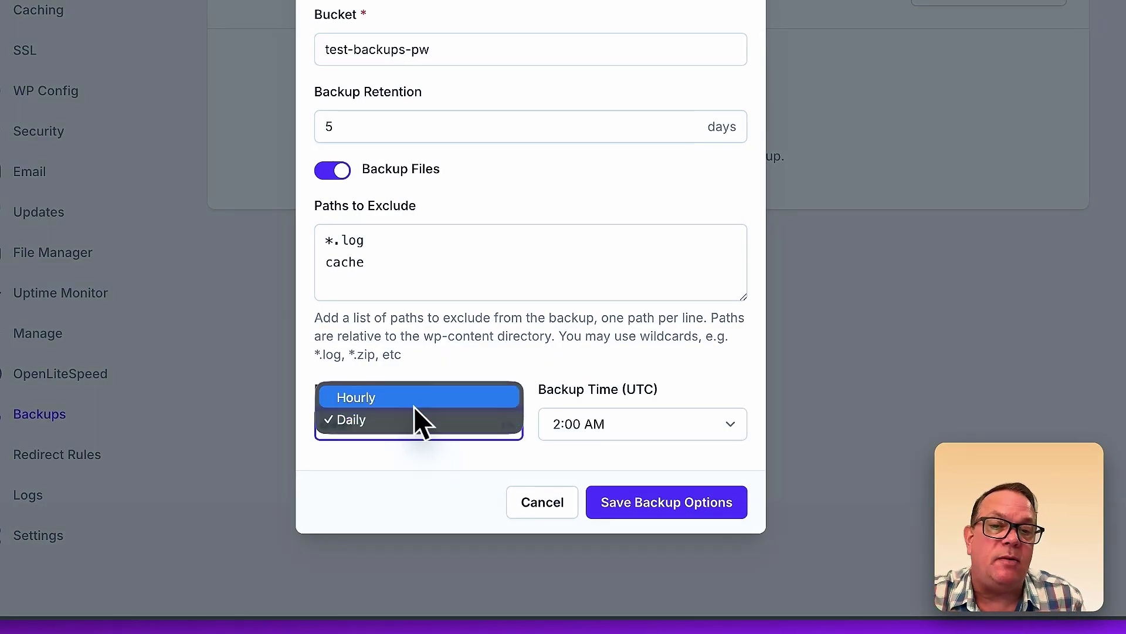
left_click(411, 420)
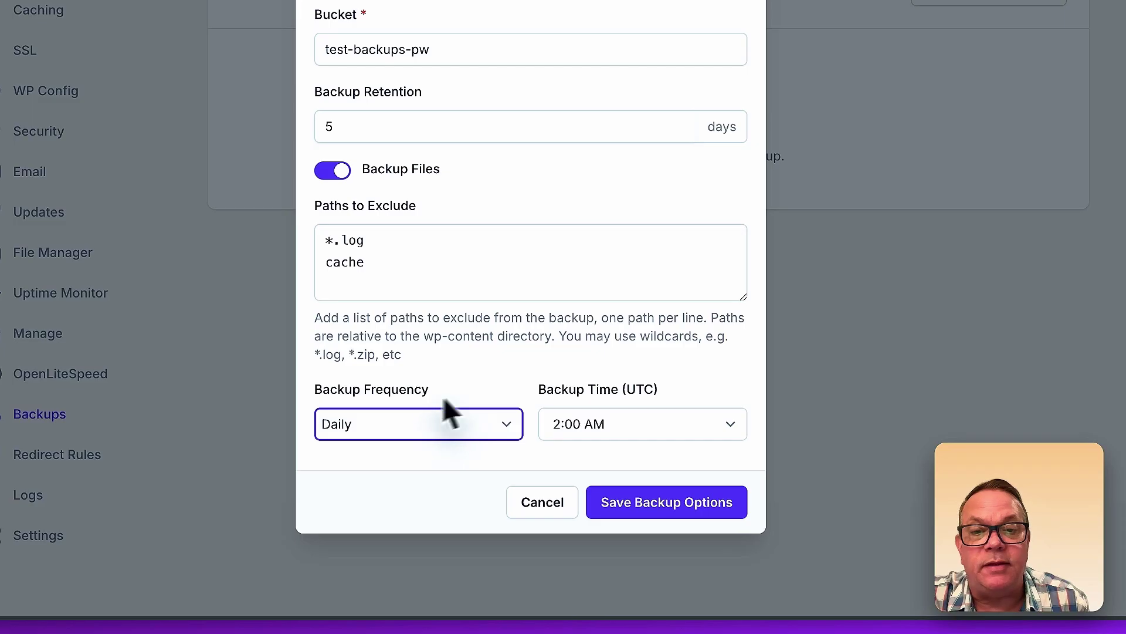
left_click(392, 428)
left_click(501, 335)
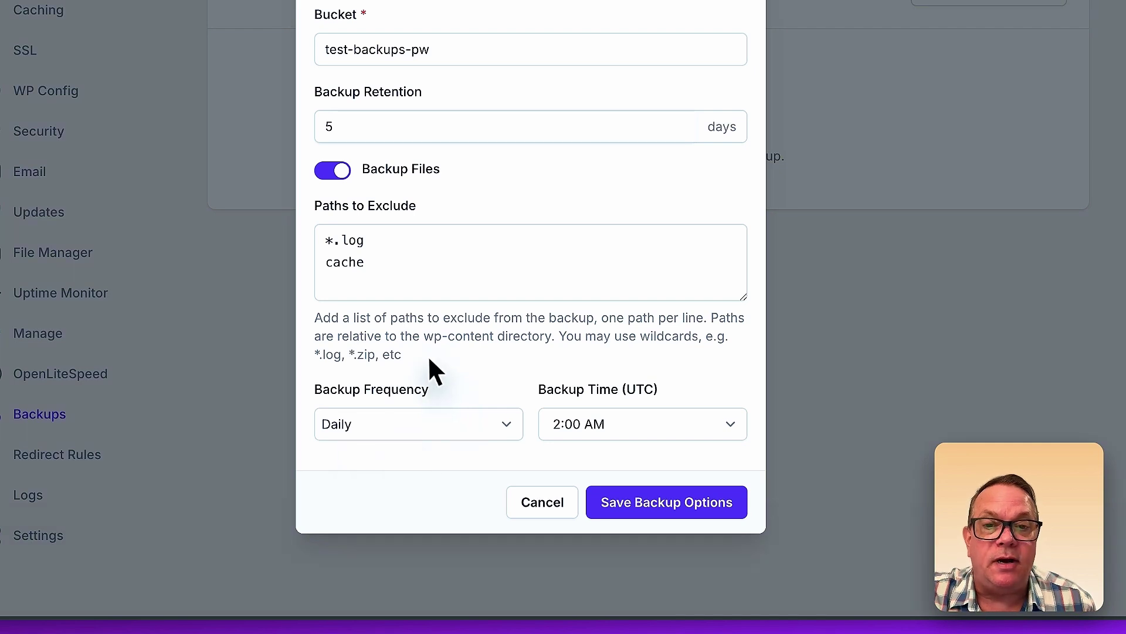
left_click(385, 437)
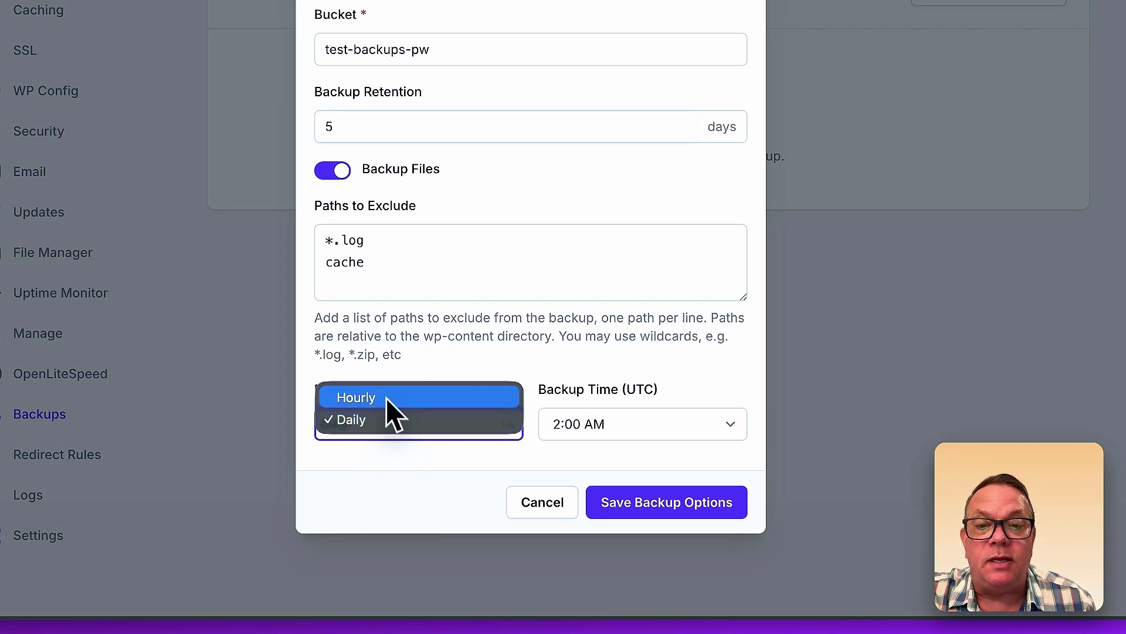
left_click(462, 358)
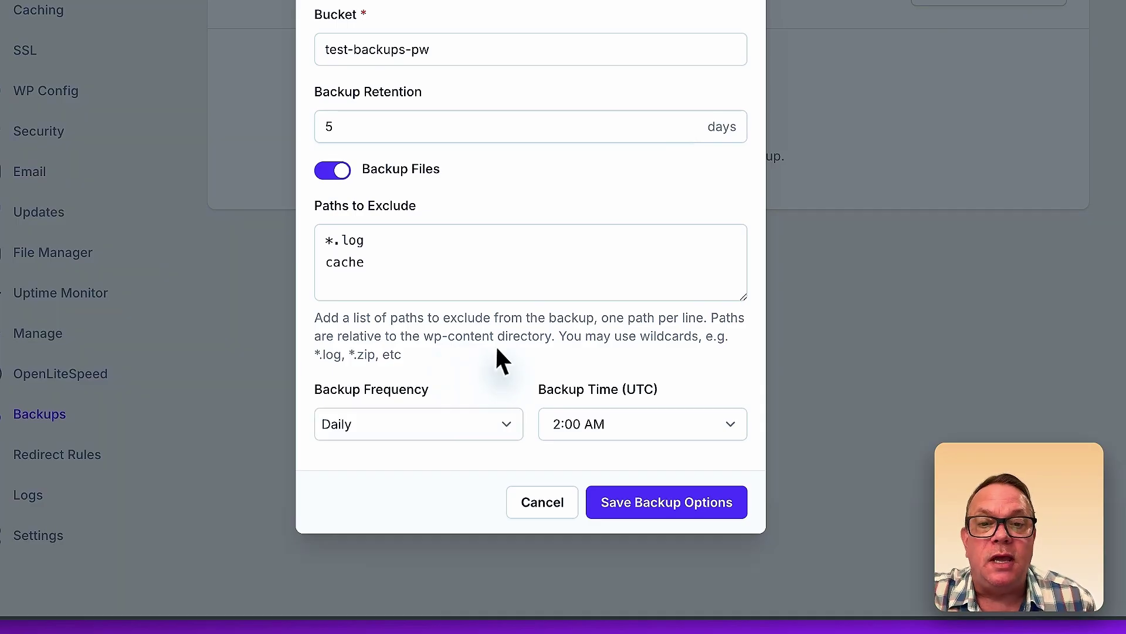
left_click(667, 502)
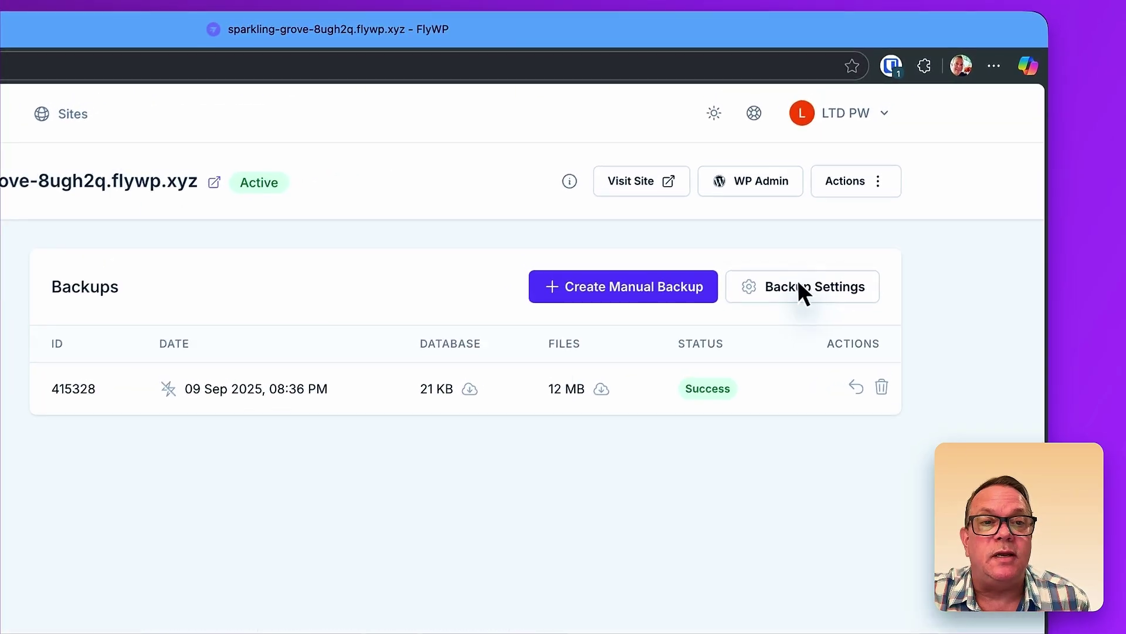
- Review the backup settings of the sparkling-grove-8ugh2q.flywp.xyz site and close them without saving
left_click(799, 281)
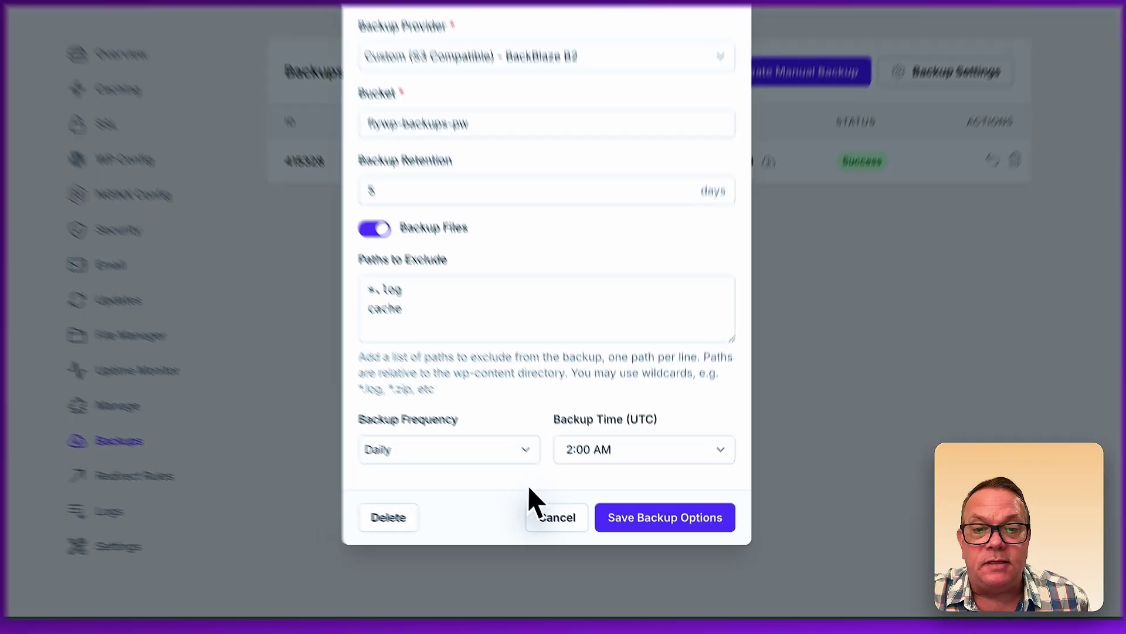
left_click(585, 541)
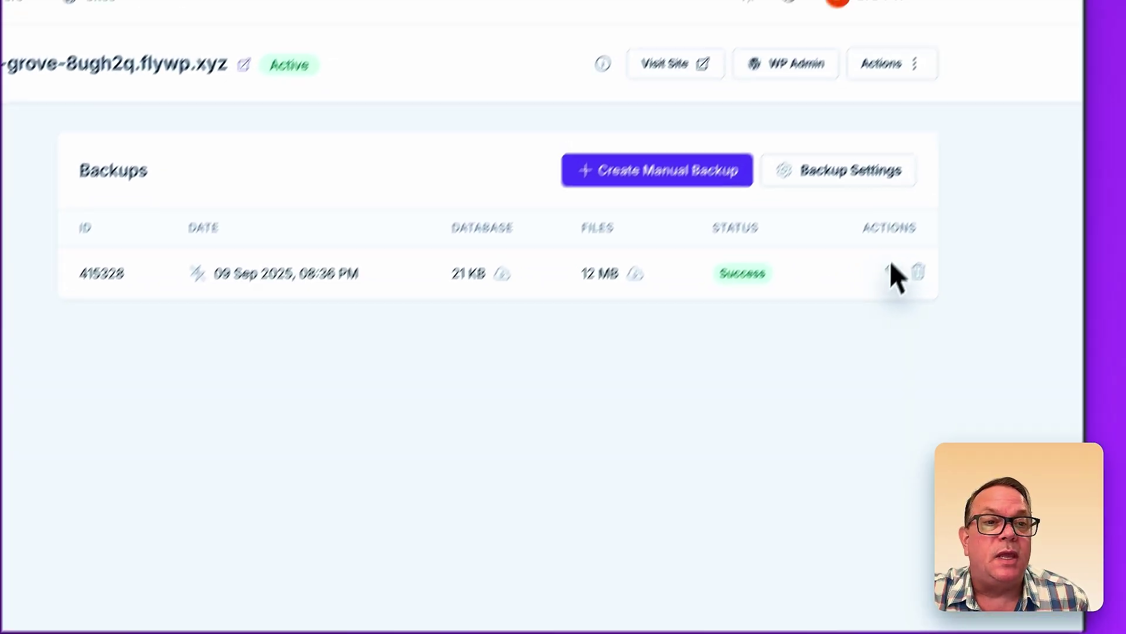
- Restore the sparkling-grove site's backup from 09 Sep 2025, 08:36 PM, entering "confirm" to approve it
left_click(1036, 95)
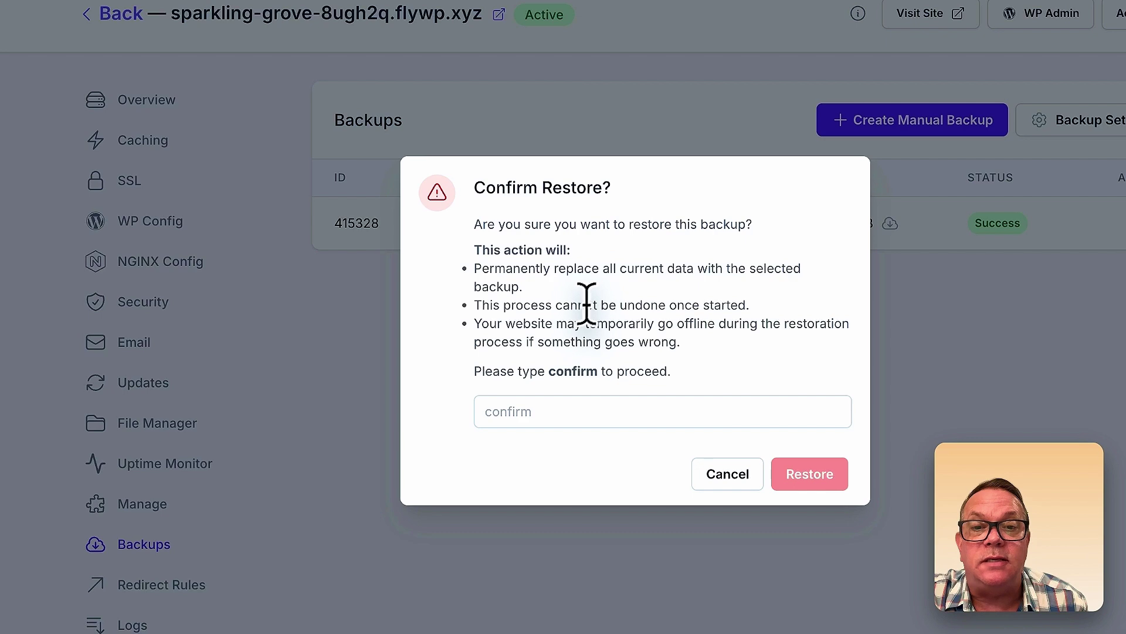
left_click(540, 409)
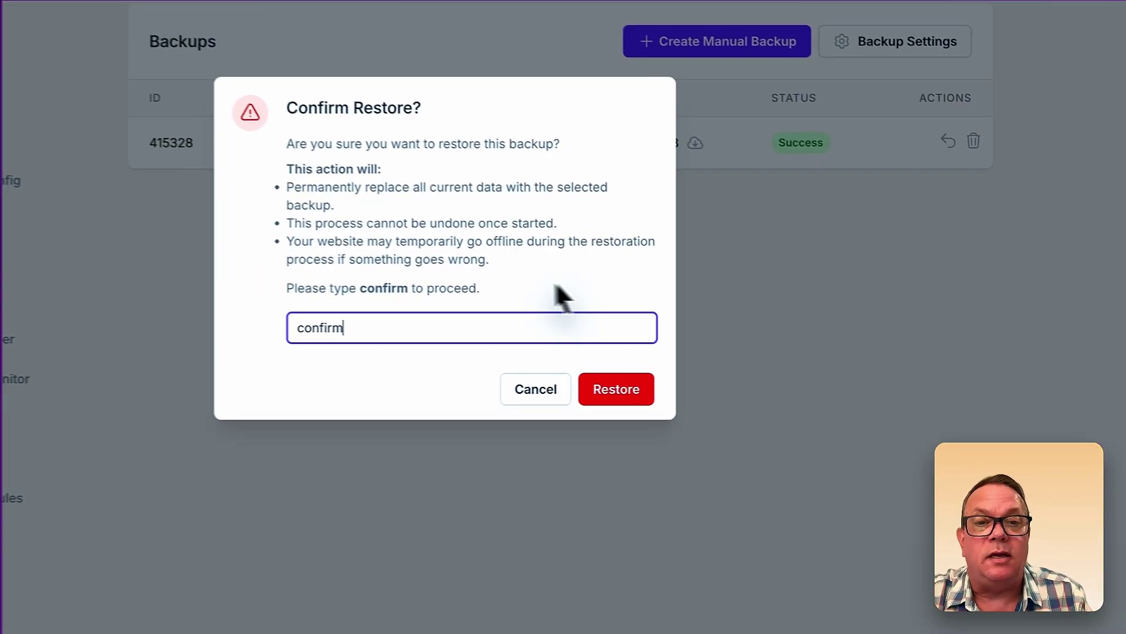
left_click(641, 364)
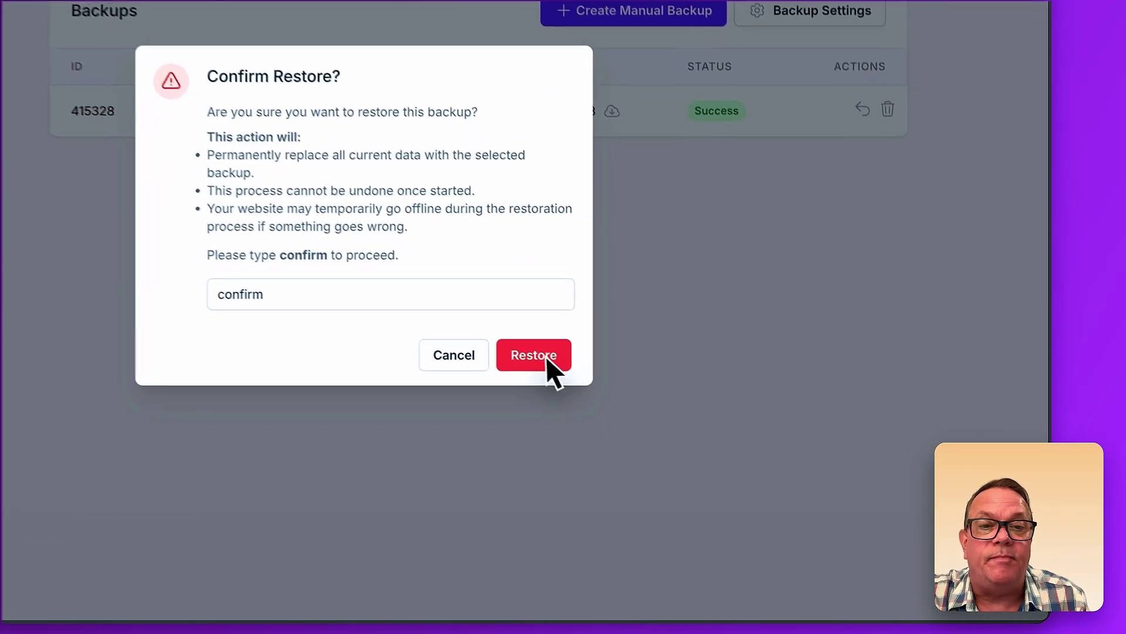
left_click(535, 355)
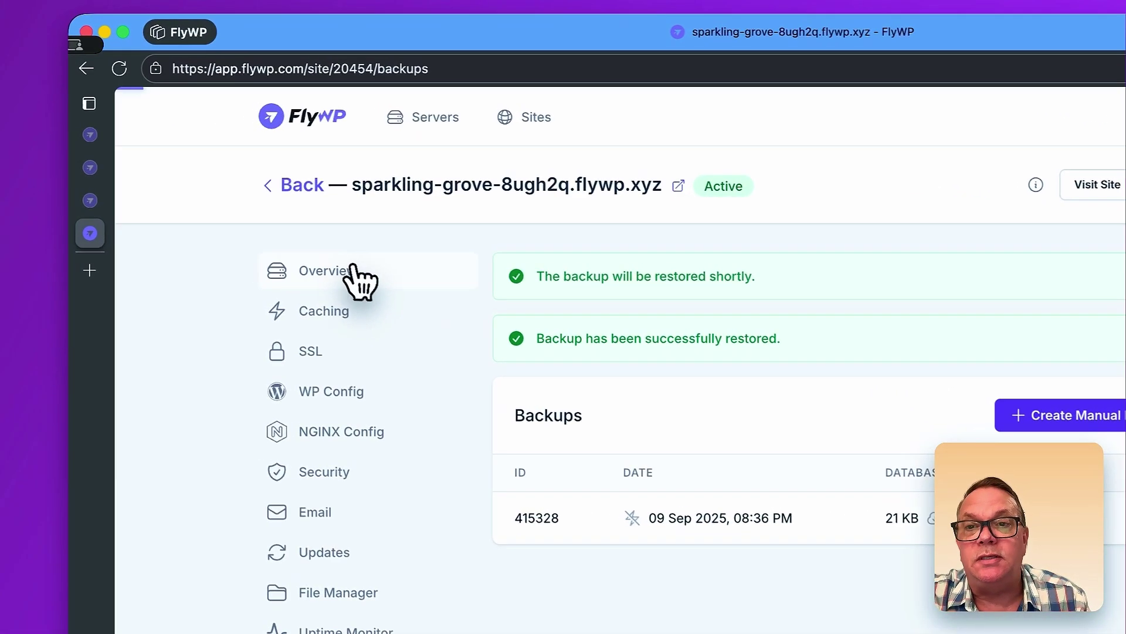
- Open the sparkling-grove site's overview, check its live front page and return to the overview
left_click(271, 186)
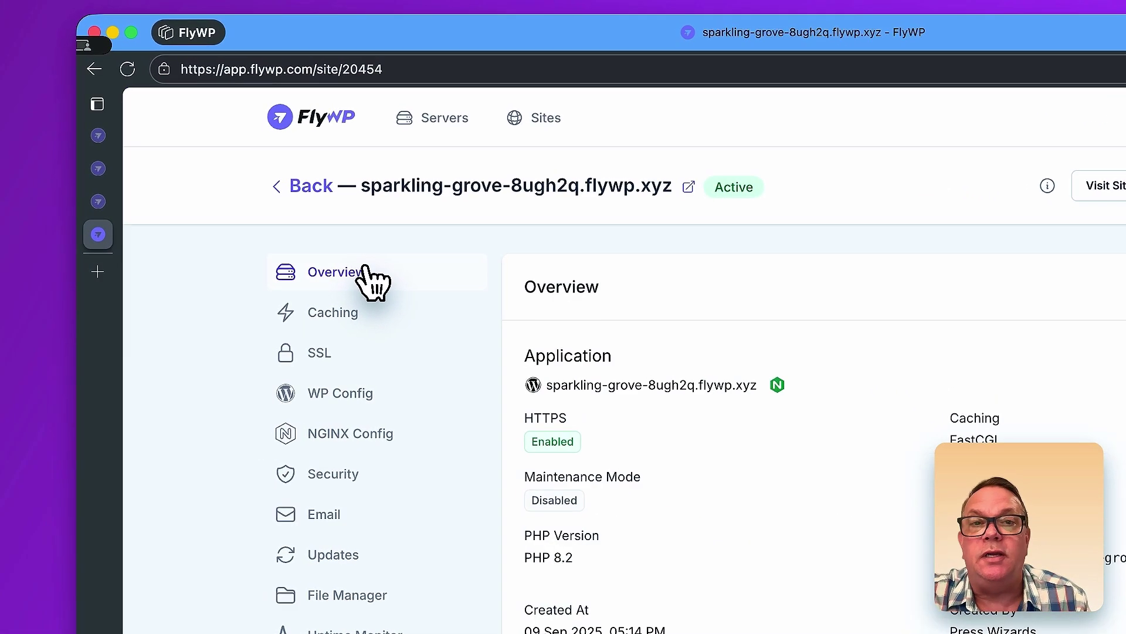
left_click(1109, 187)
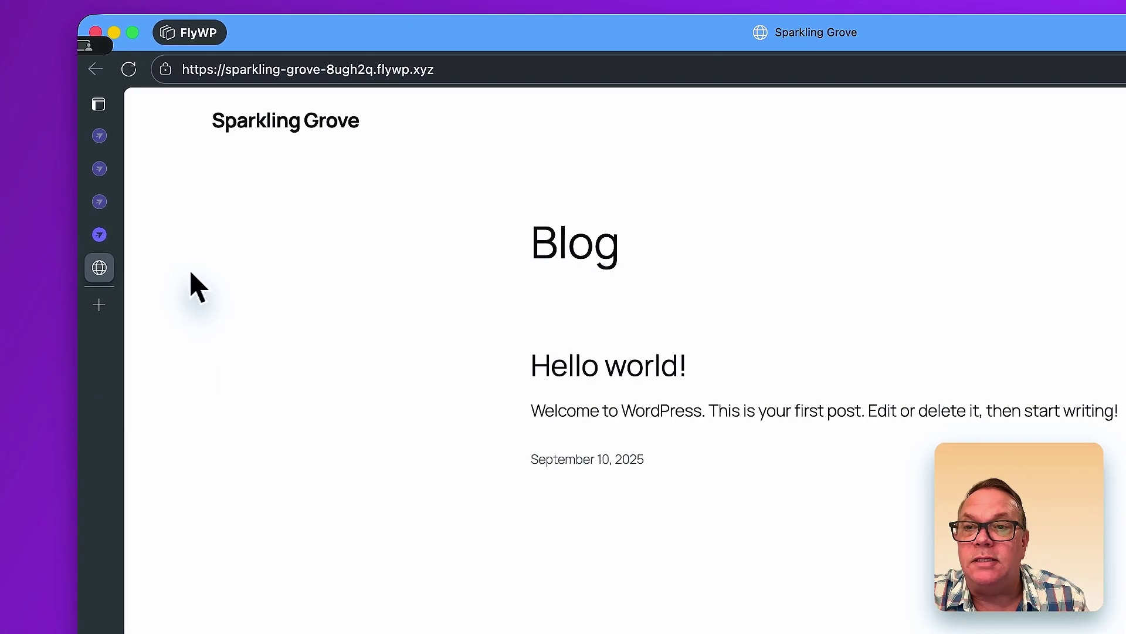
left_click(110, 241)
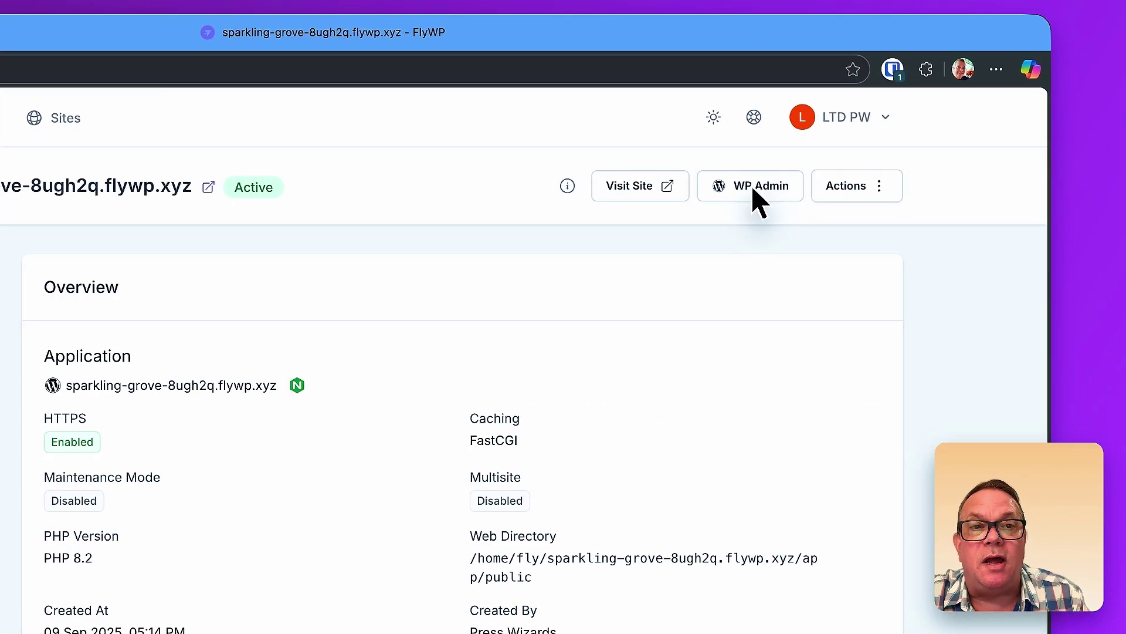
- Open the sparkling-grove site's WordPress admin and examine its General Settings
left_click(751, 186)
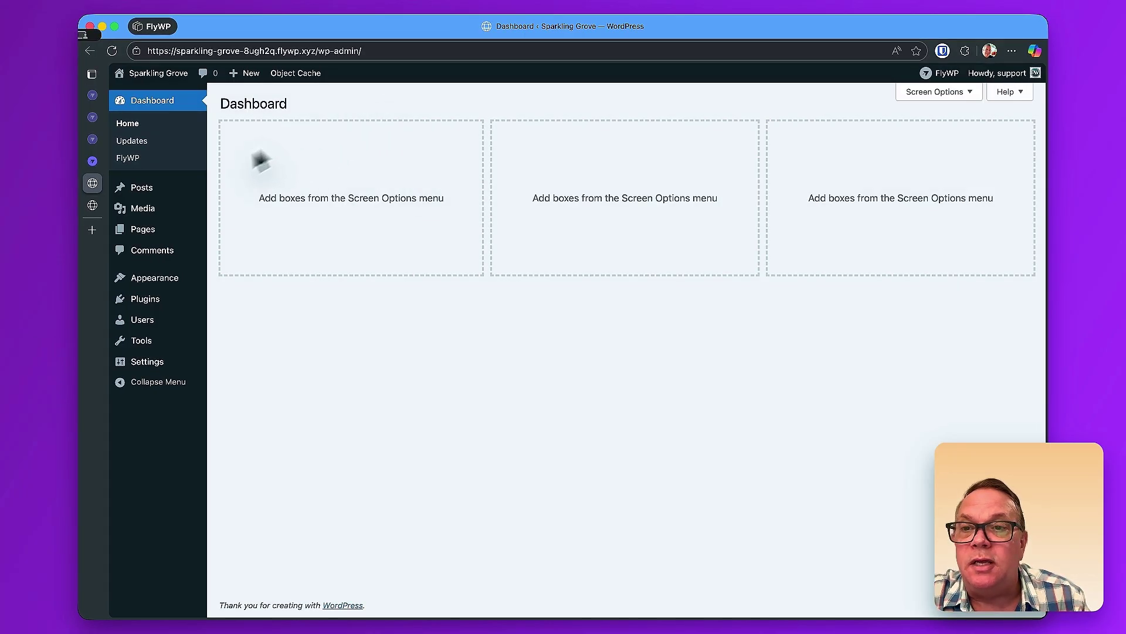
left_click(146, 361)
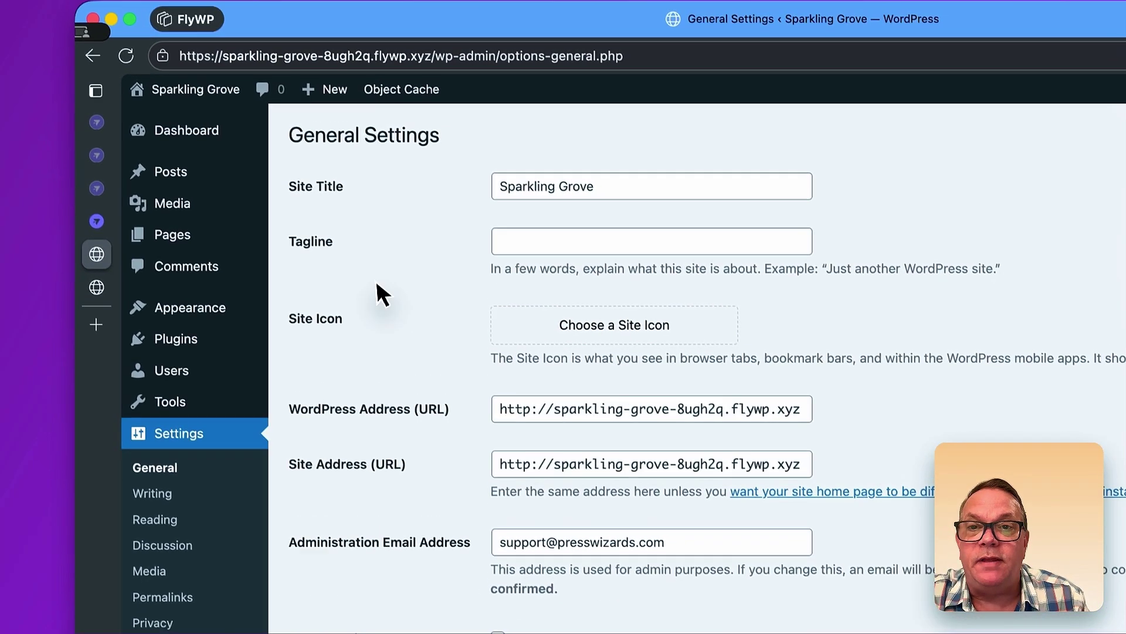
scroll(378, 293, "down", 5)
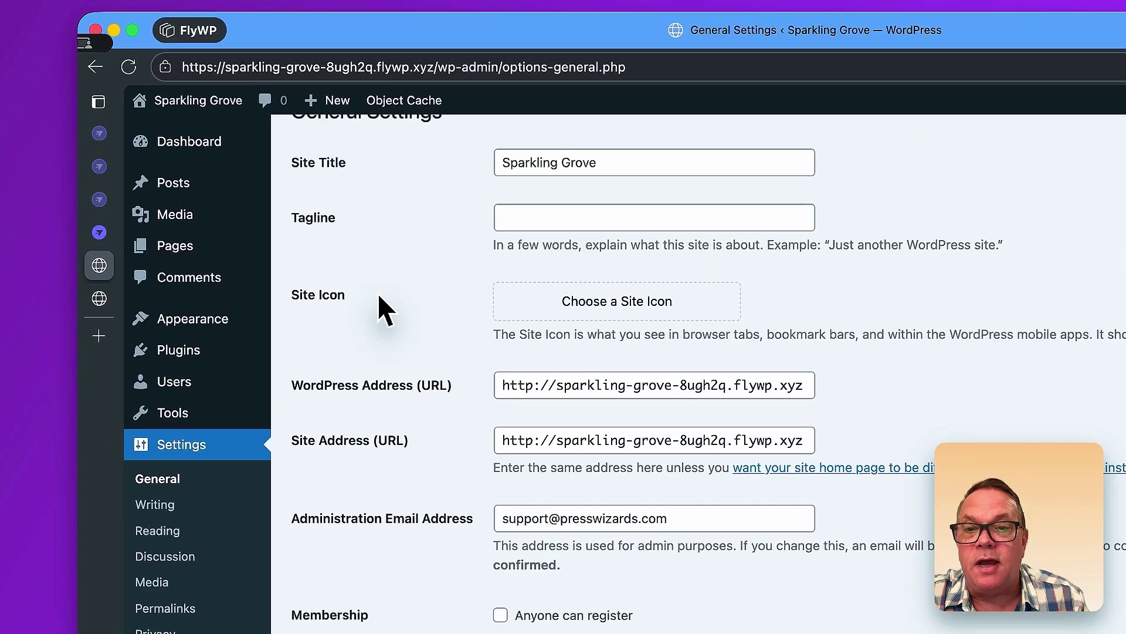
- Return to the sparkling-grove WordPress dashboard, and close the site's browser tabs to get back to its FlyWP overview
scroll(377, 306, "up", 5)
left_click(203, 126)
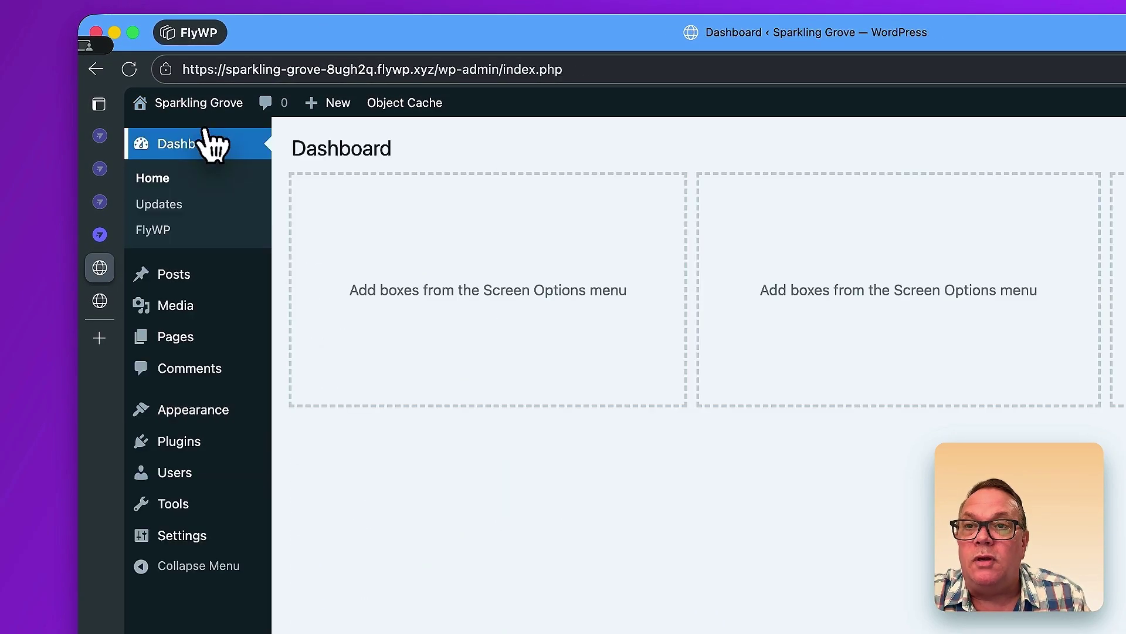
mouse_move(104, 270)
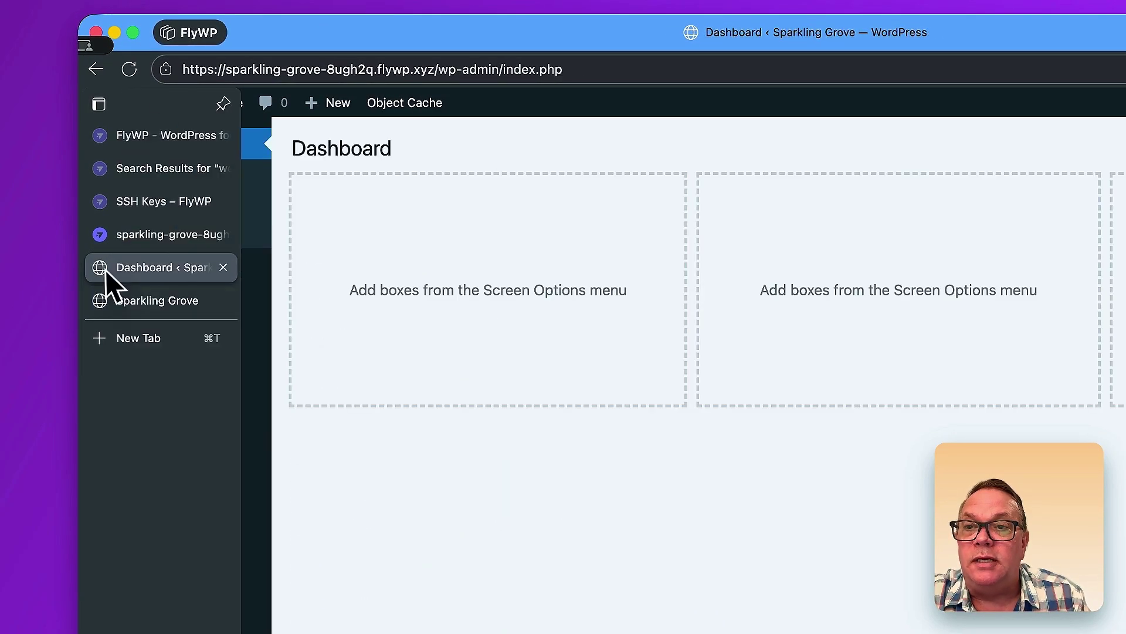
left_click(224, 267)
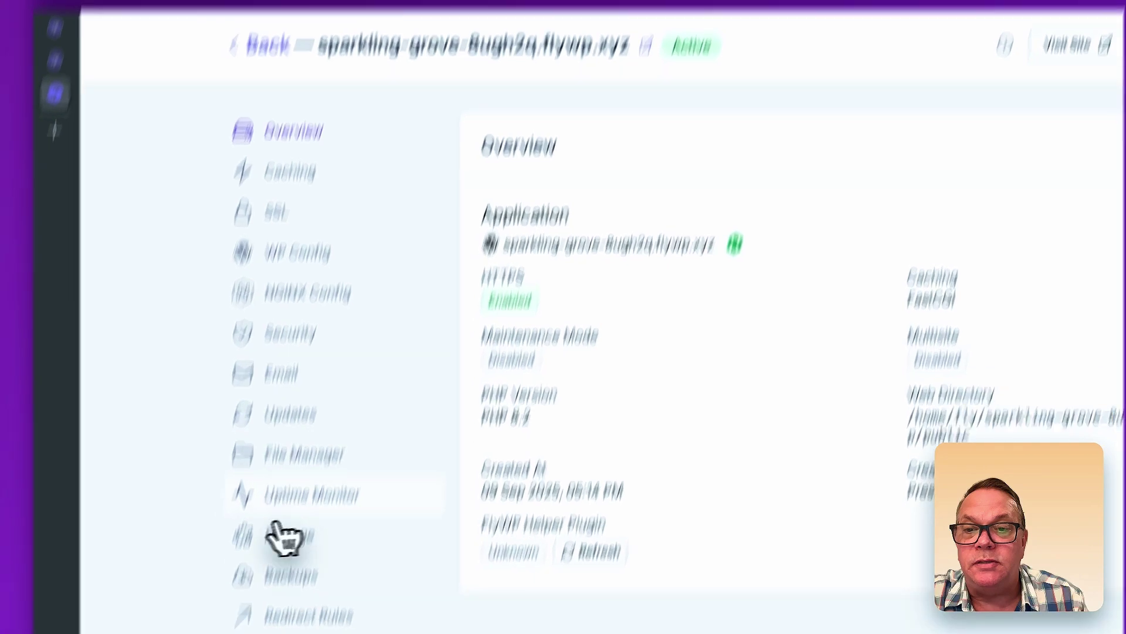
- Open the sparkling-grove site's backups, review the restore confirmation for the 09 Sep 2025, 08:36 PM backup and cancel it
left_click(321, 456)
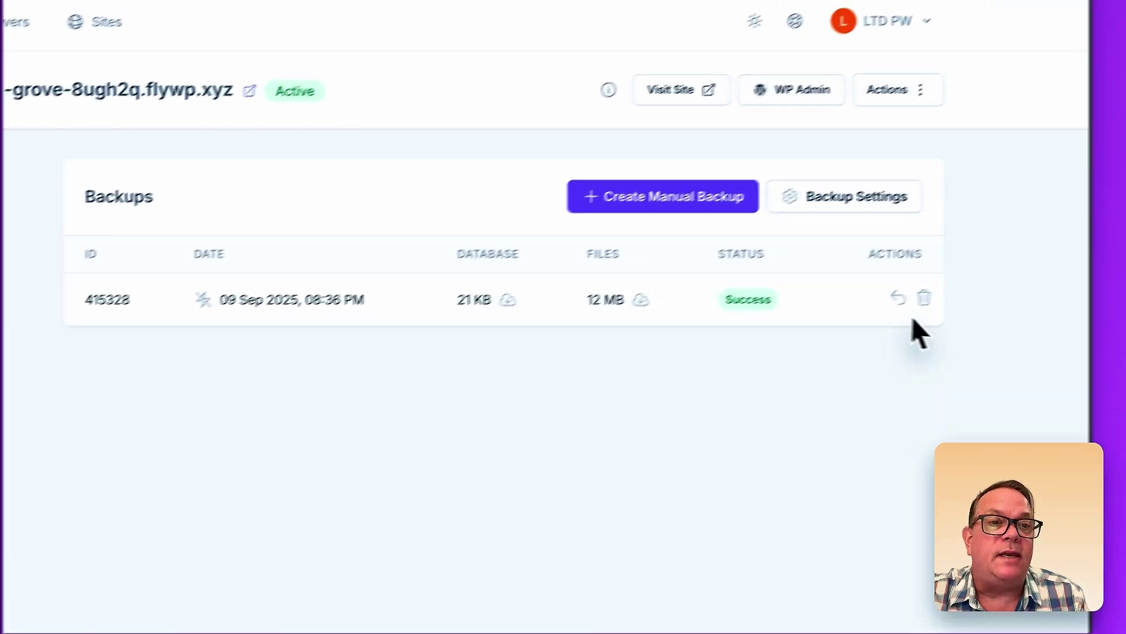
left_click(864, 312)
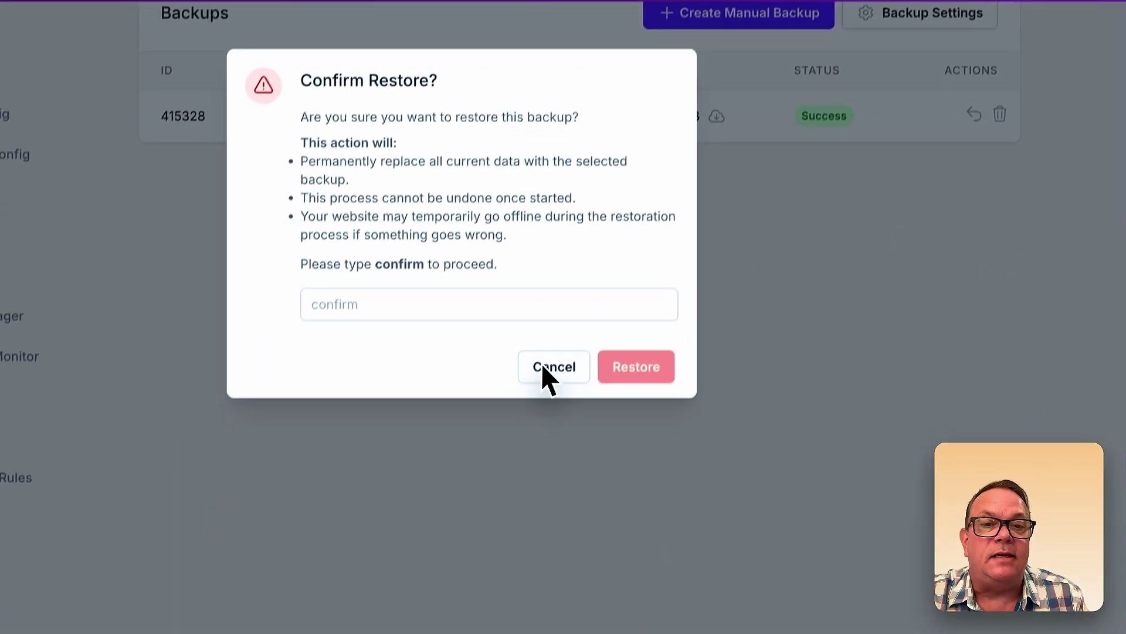
left_click(548, 357)
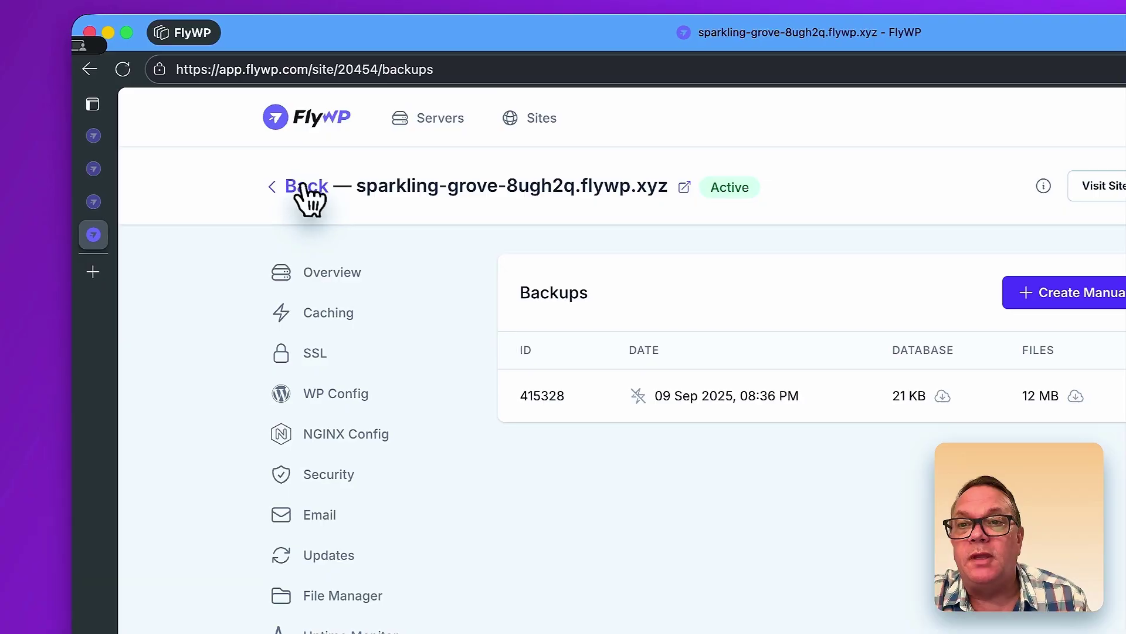
- Open the serene-shelter-nktka8.flywp.xyz site's backups and delete the unfinished backup from 09 Sep 2025, 08:49 PM
left_click(303, 187)
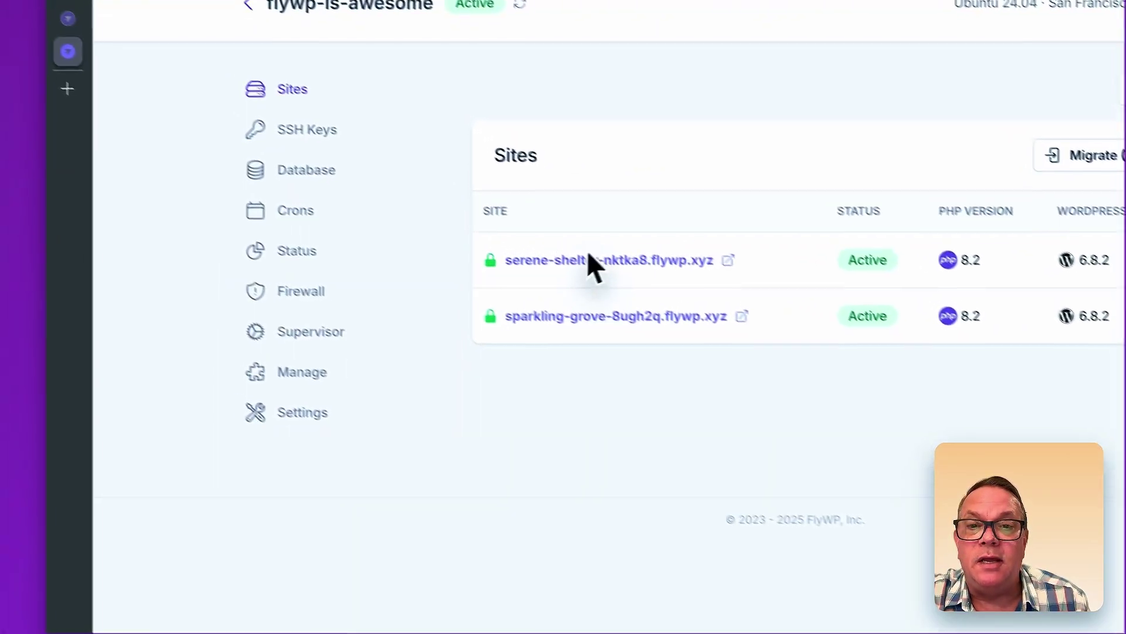
left_click(588, 258)
left_click(355, 446)
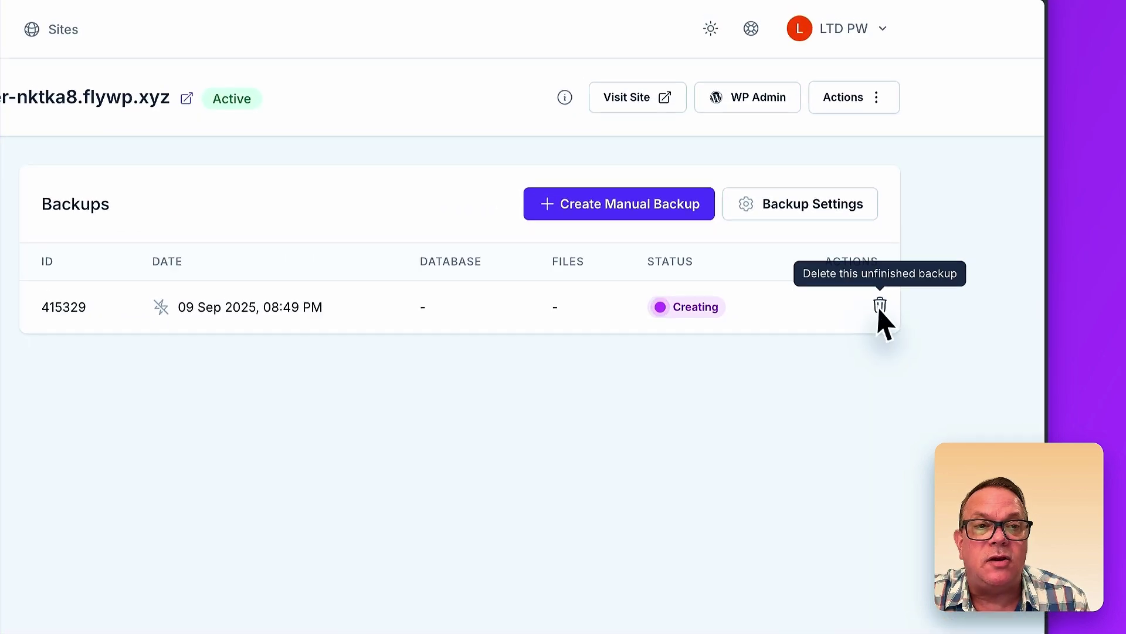
left_click(882, 264)
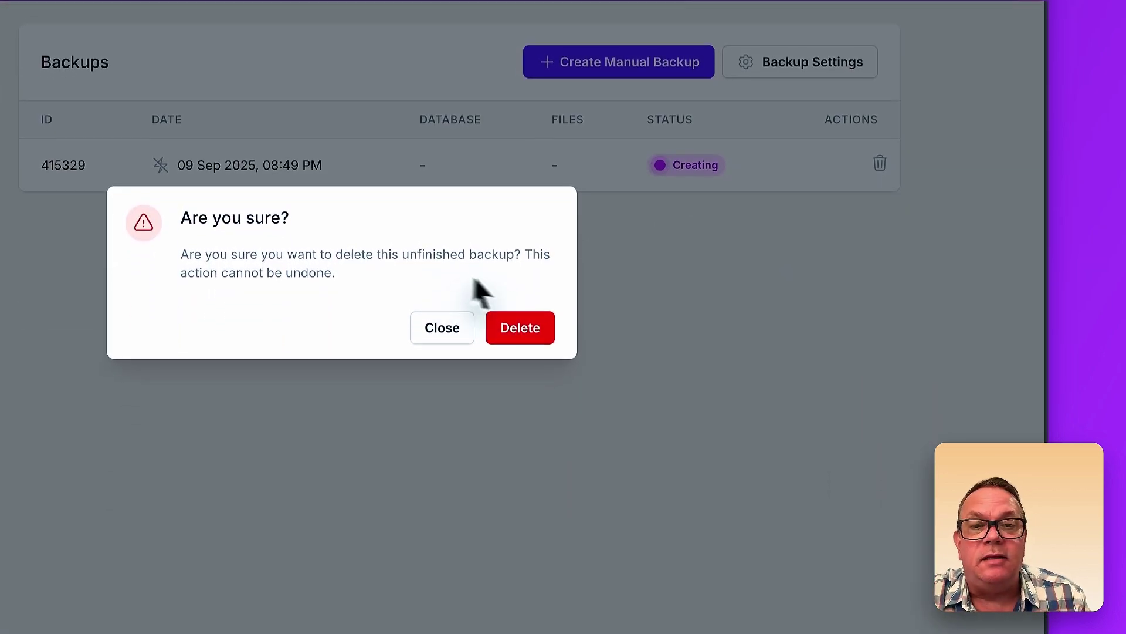
left_click(516, 322)
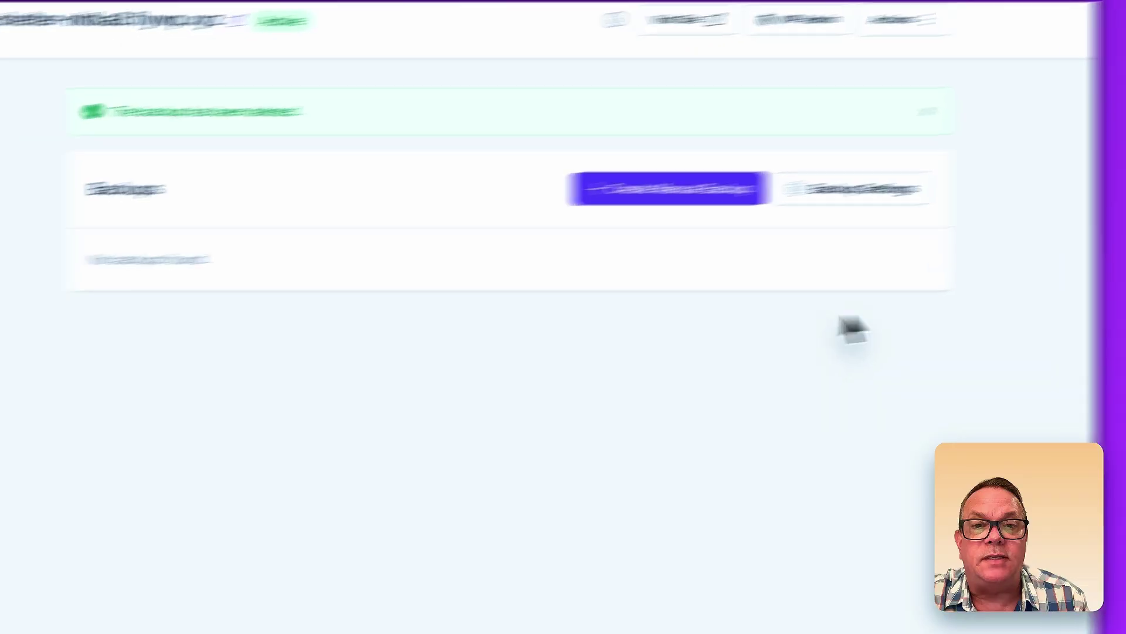
- Save the serene-shelter site's backup settings with the bucket flywp-backups-pw and create a manual backup
left_click(1103, 165)
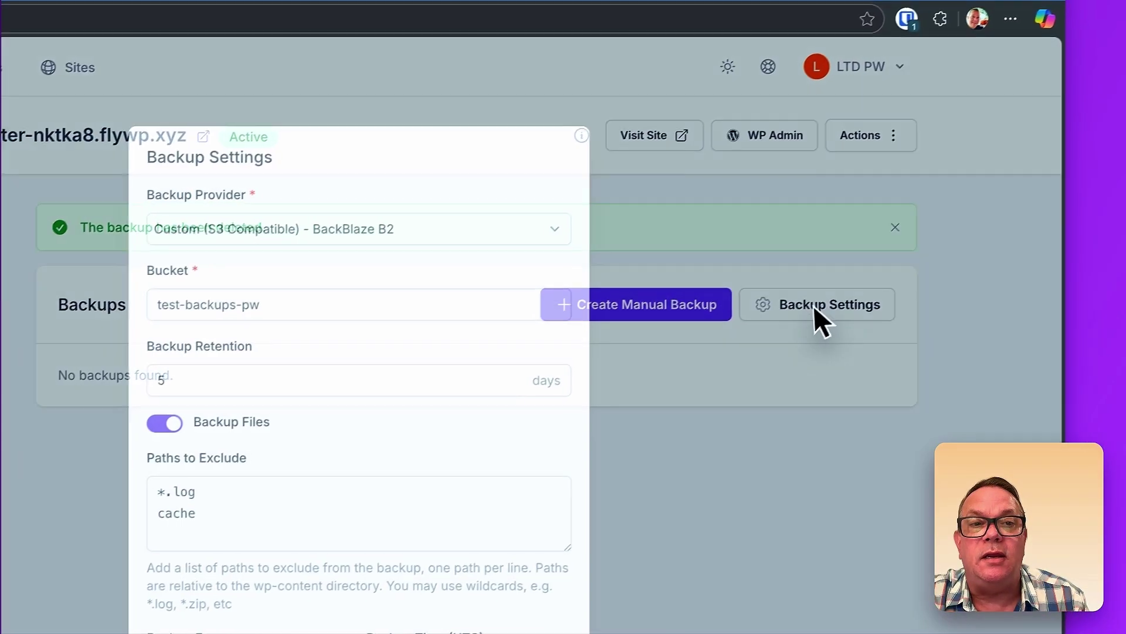
double_click(153, 303)
type("fl")
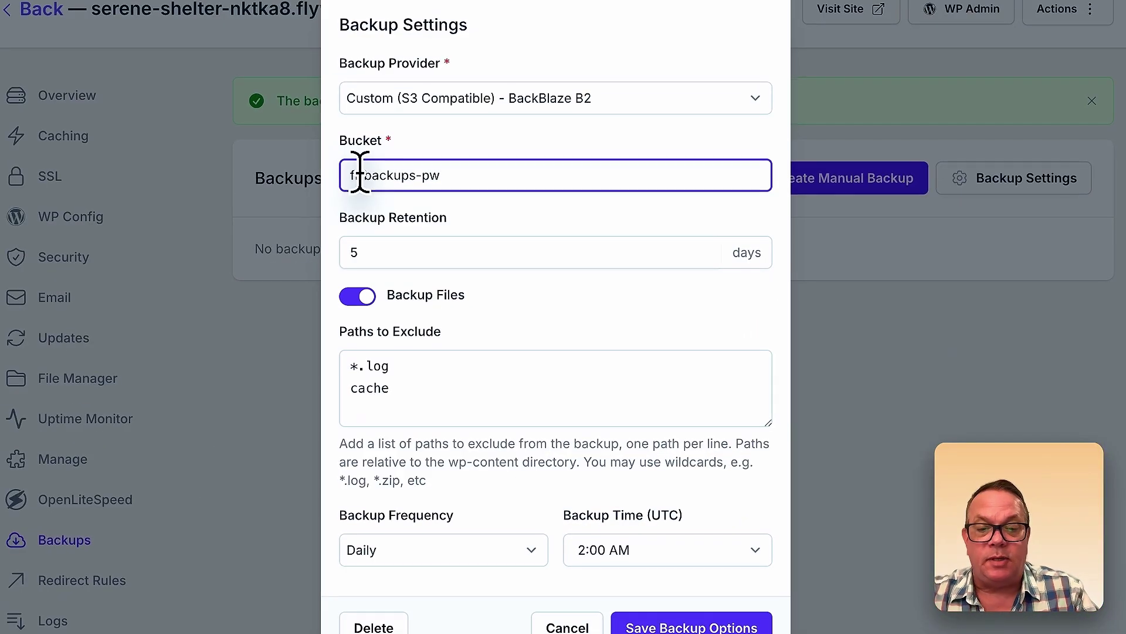
type("ywp")
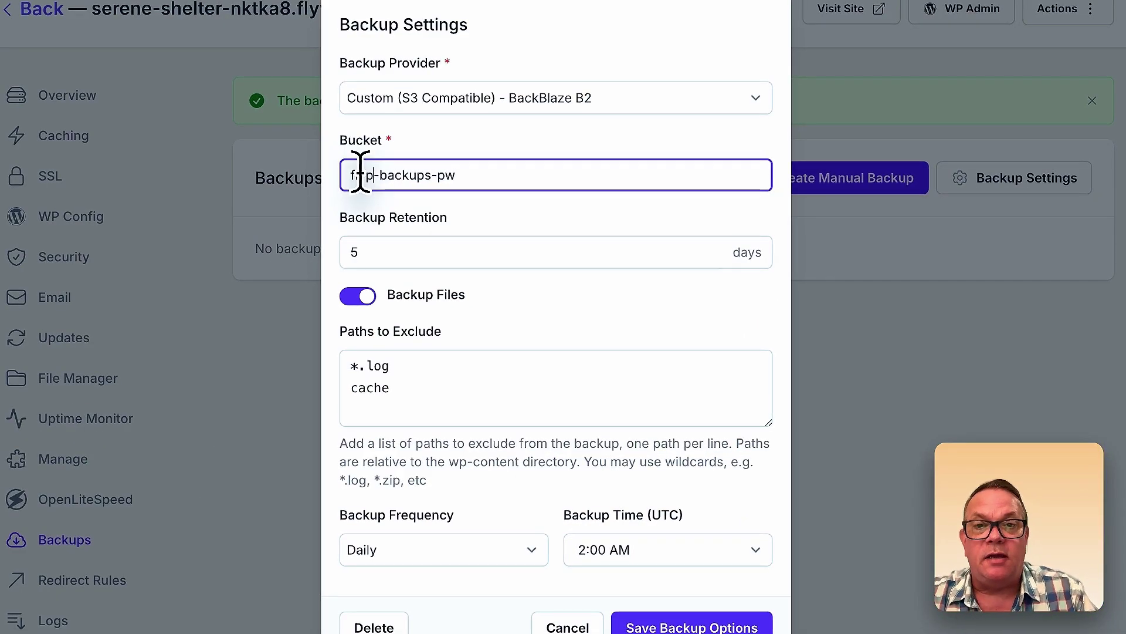
key("BackSpace")
type("wp")
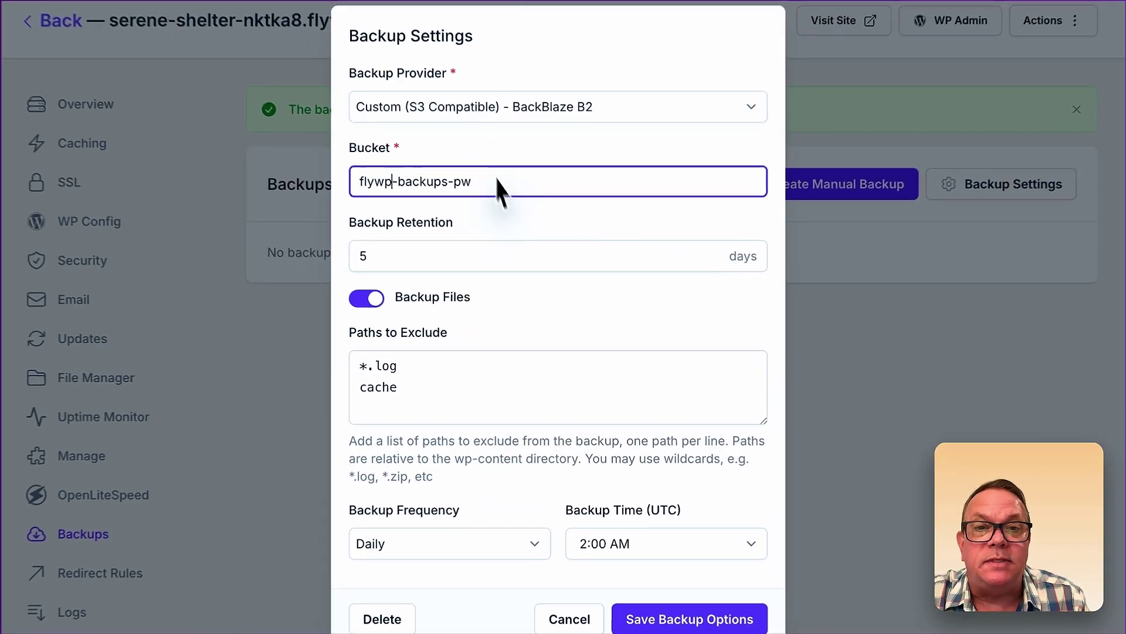
left_click(584, 342)
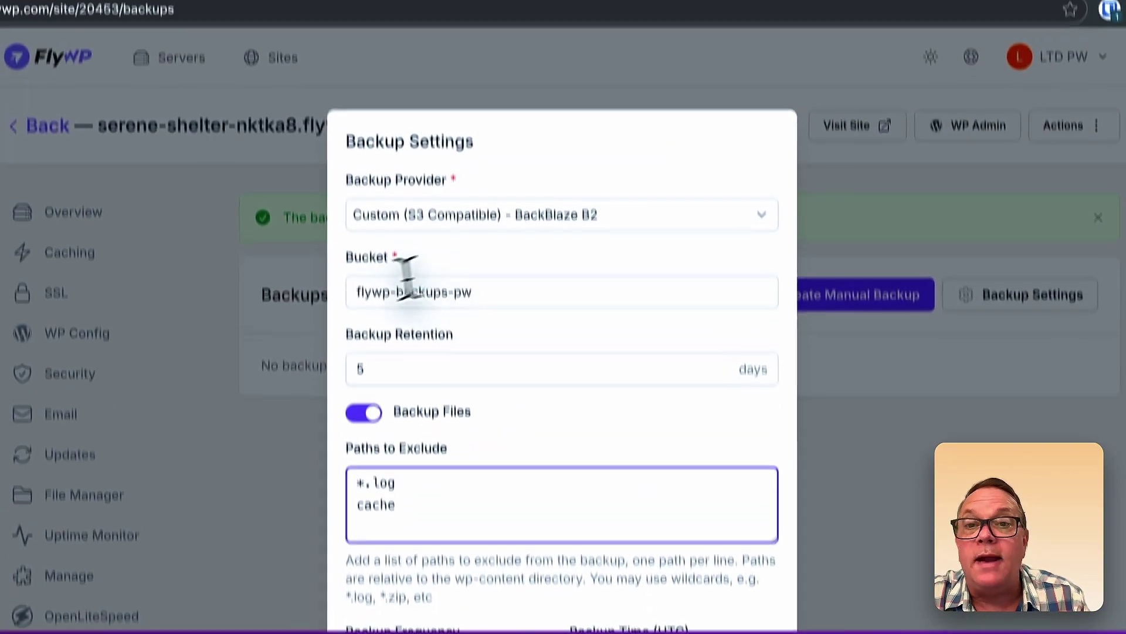
left_click(439, 286)
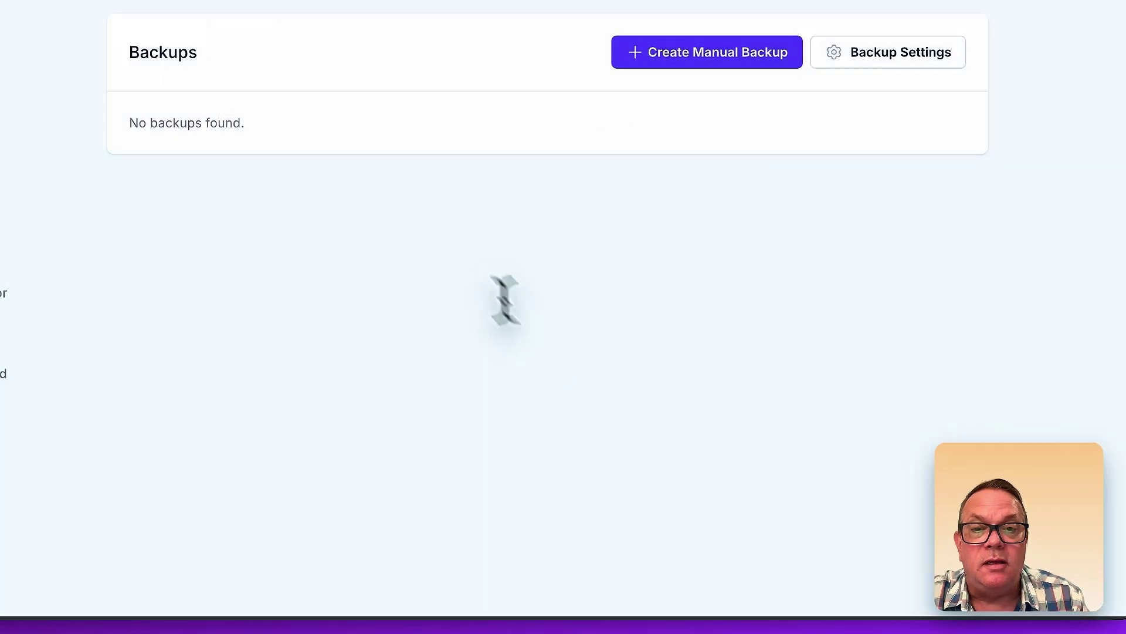
left_click(670, 198)
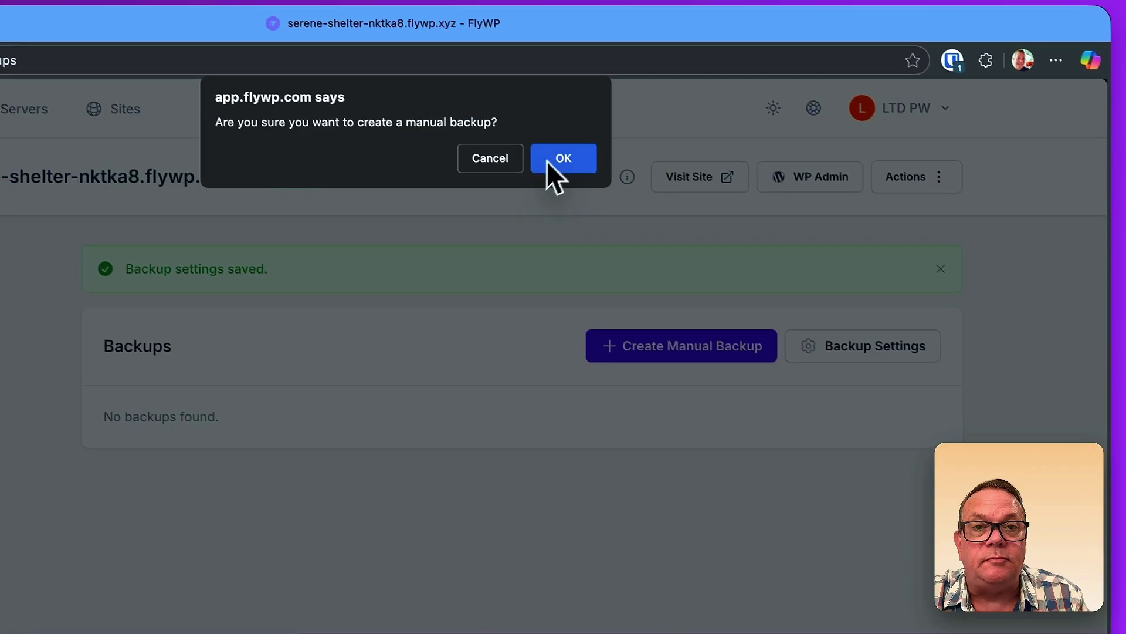
left_click(539, 11)
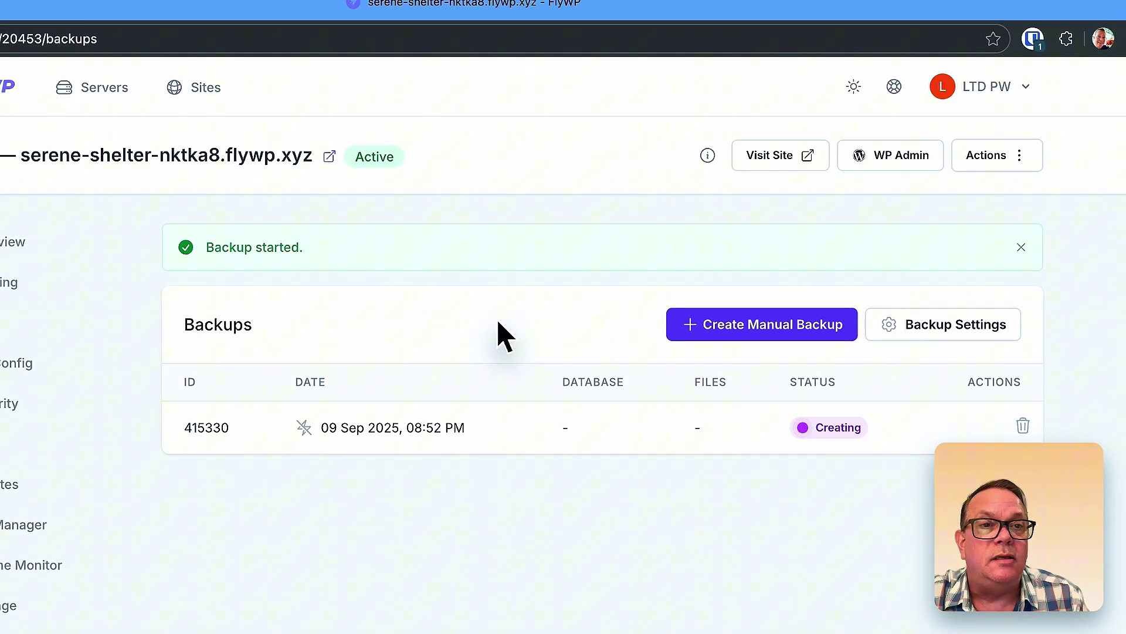
- Review the serene-shelter site's backup provider choices, close the settings without saving and check the backup's status
left_click(941, 324)
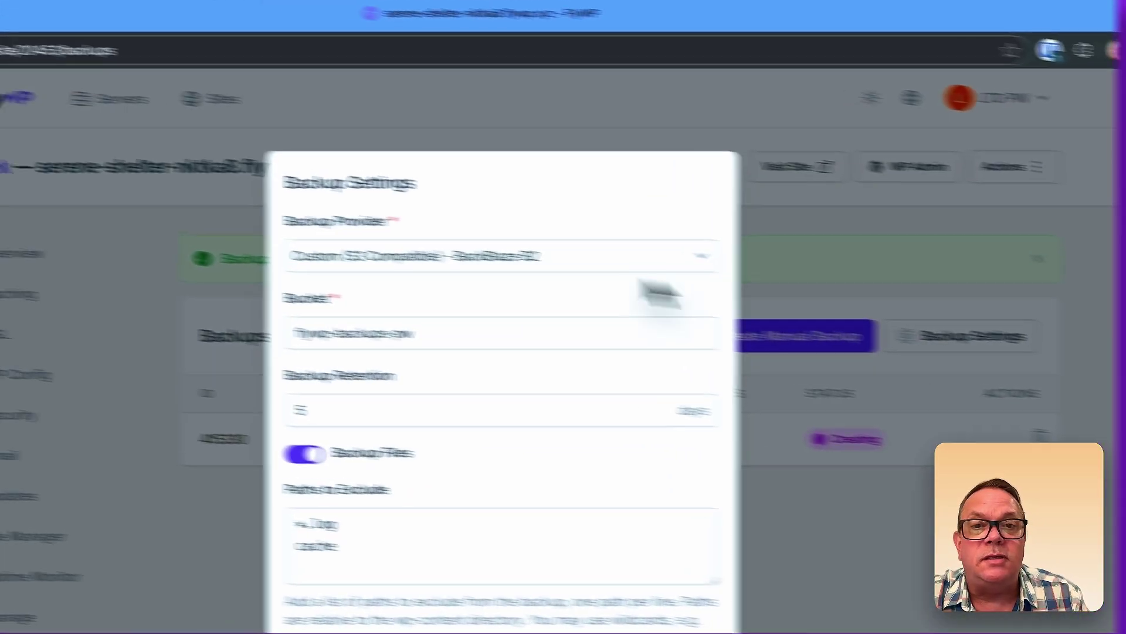
left_click(468, 254)
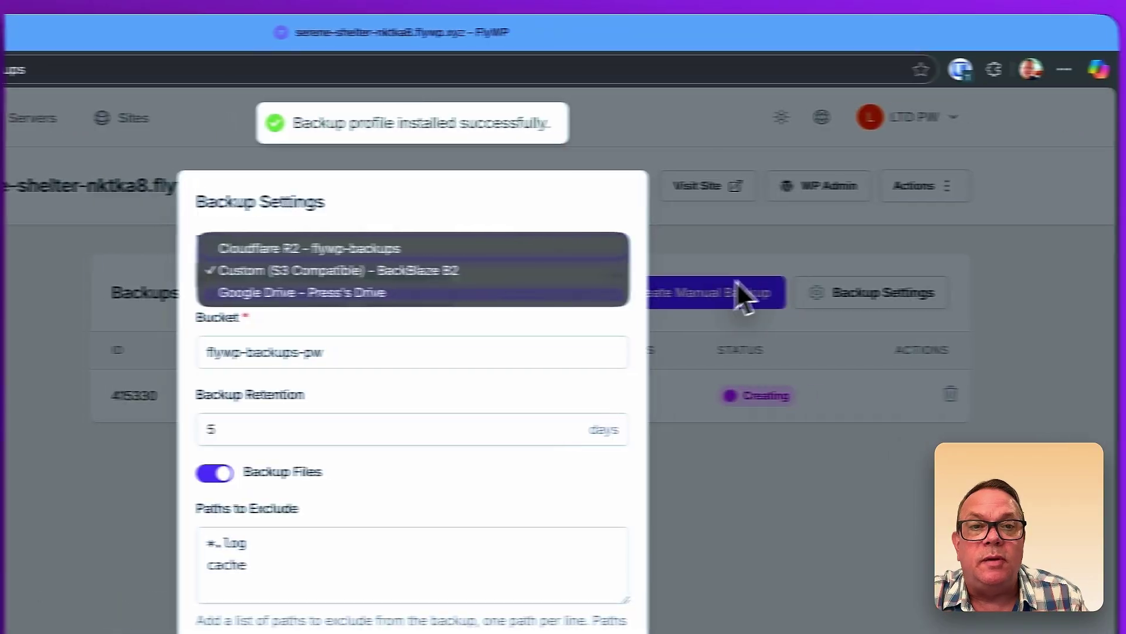
left_click(827, 263)
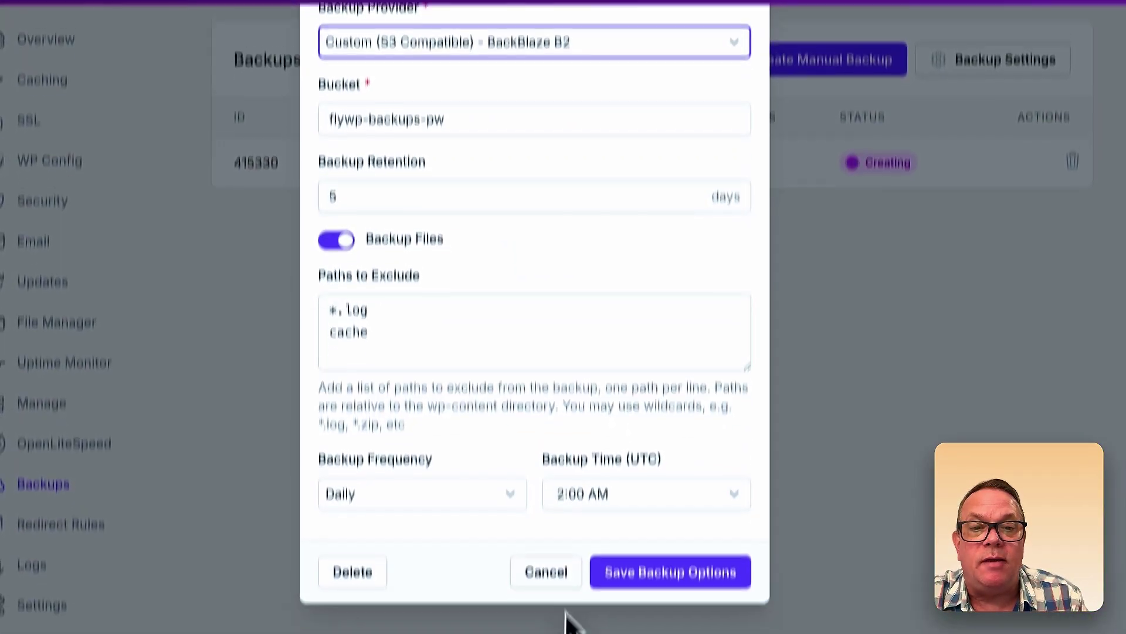
left_click(546, 571)
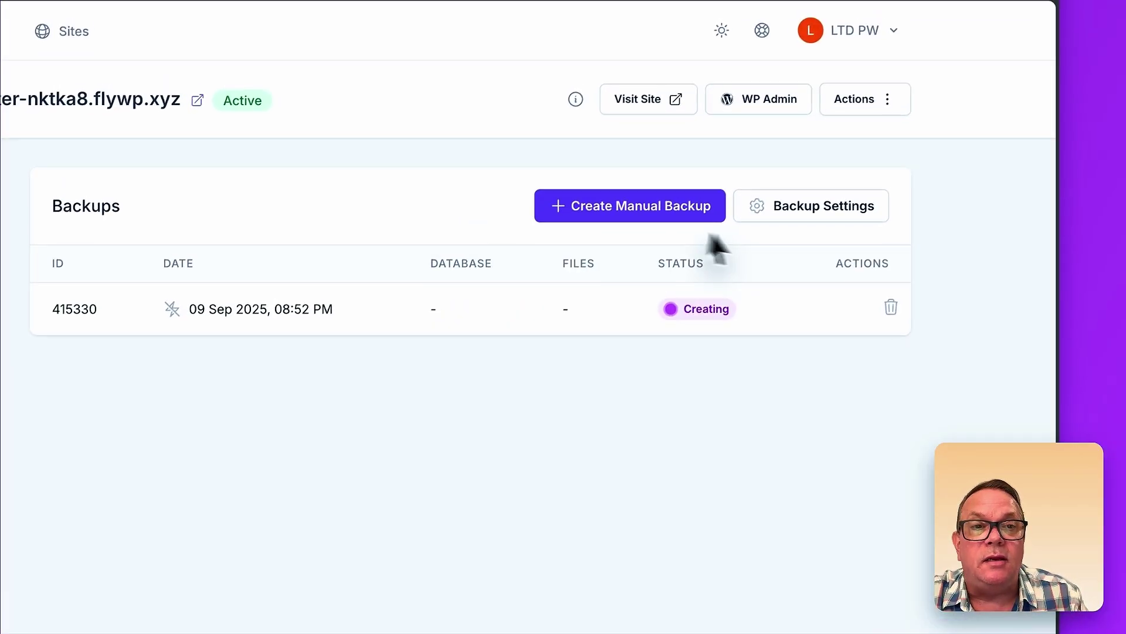
left_click(29, 387)
left_click(335, 413)
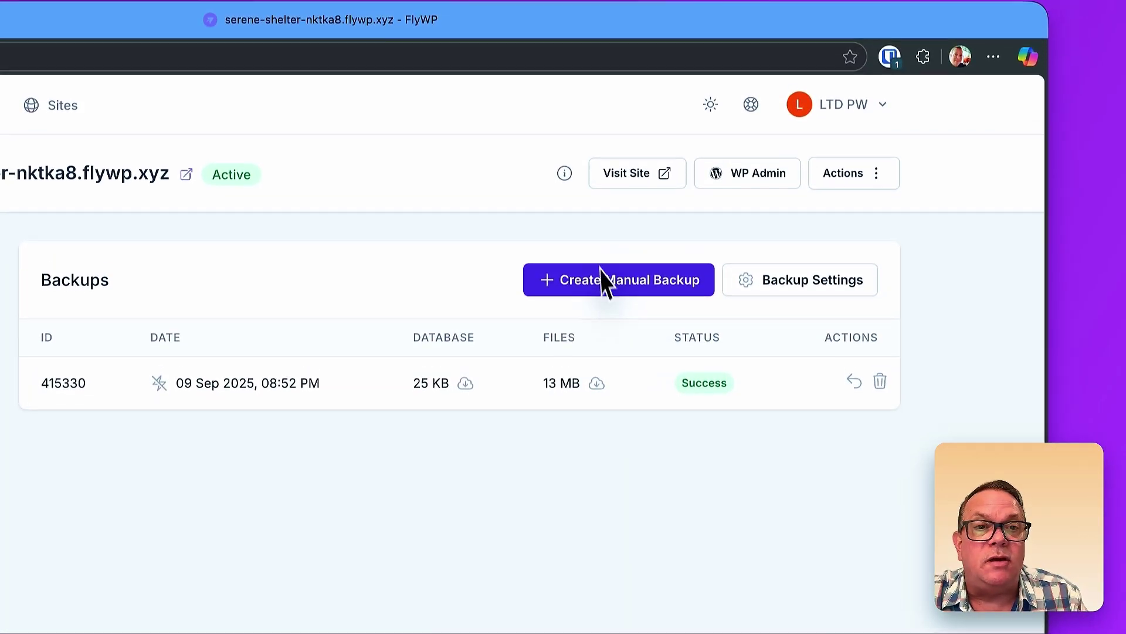
- Preview the serene-shelter backup settings with the Google Drive provider selected, and cancel without saving
left_click(800, 280)
left_click(380, 272)
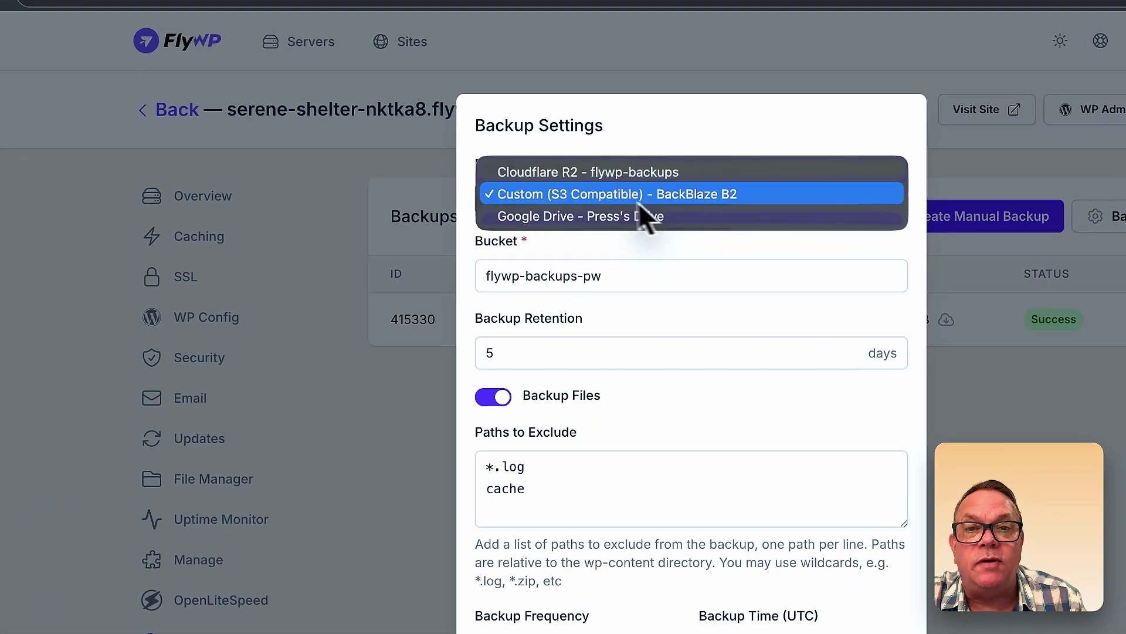
left_click(613, 215)
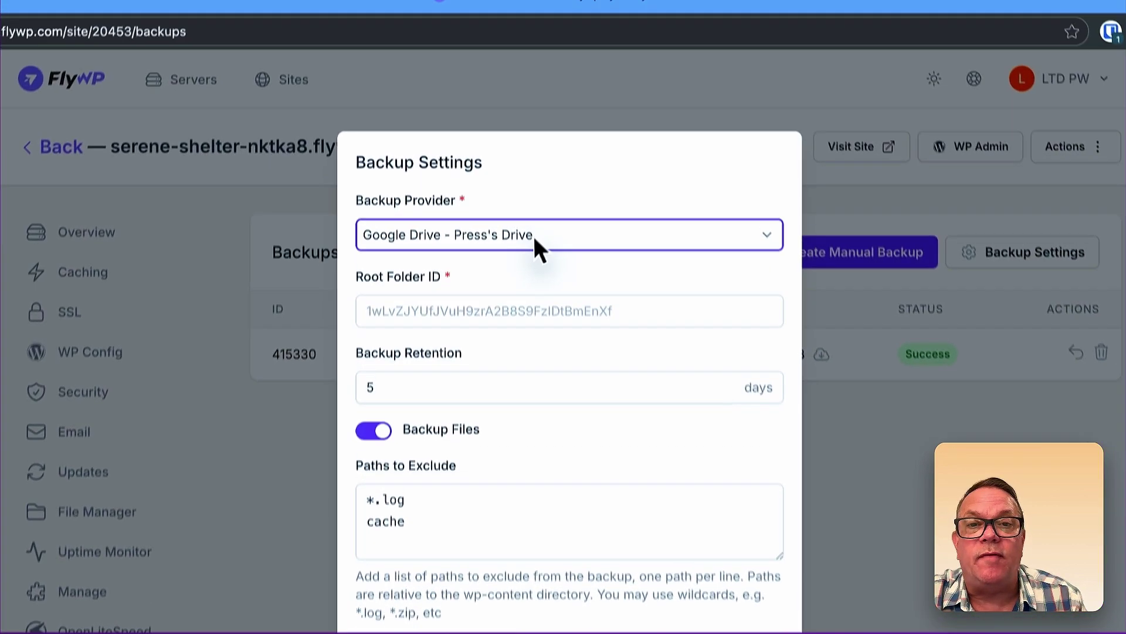
left_click(546, 188)
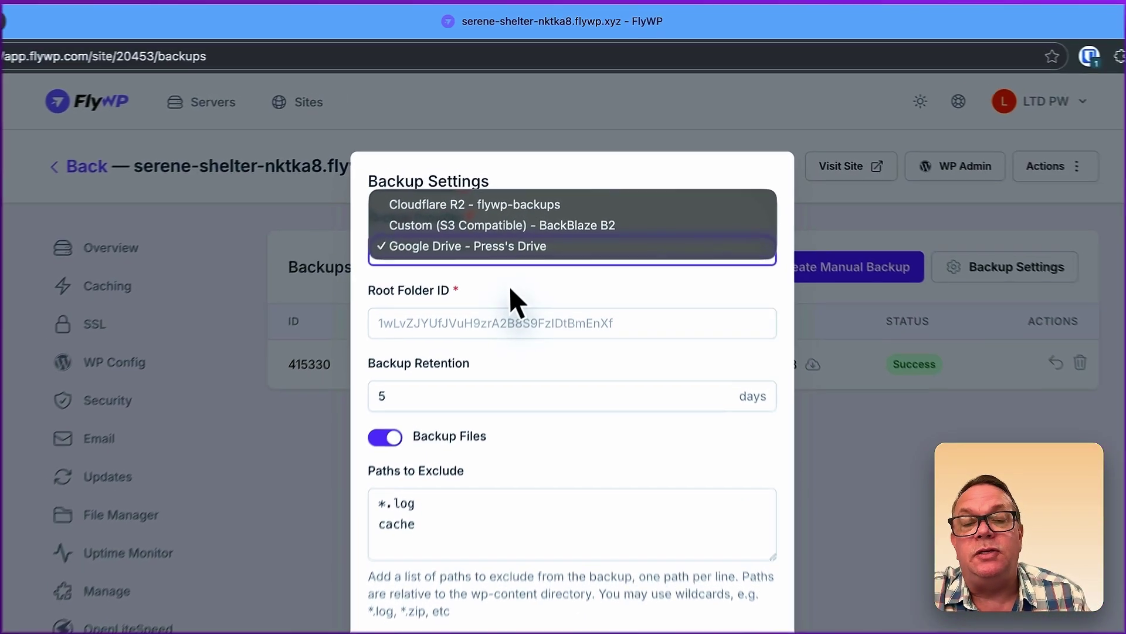
left_click(533, 184)
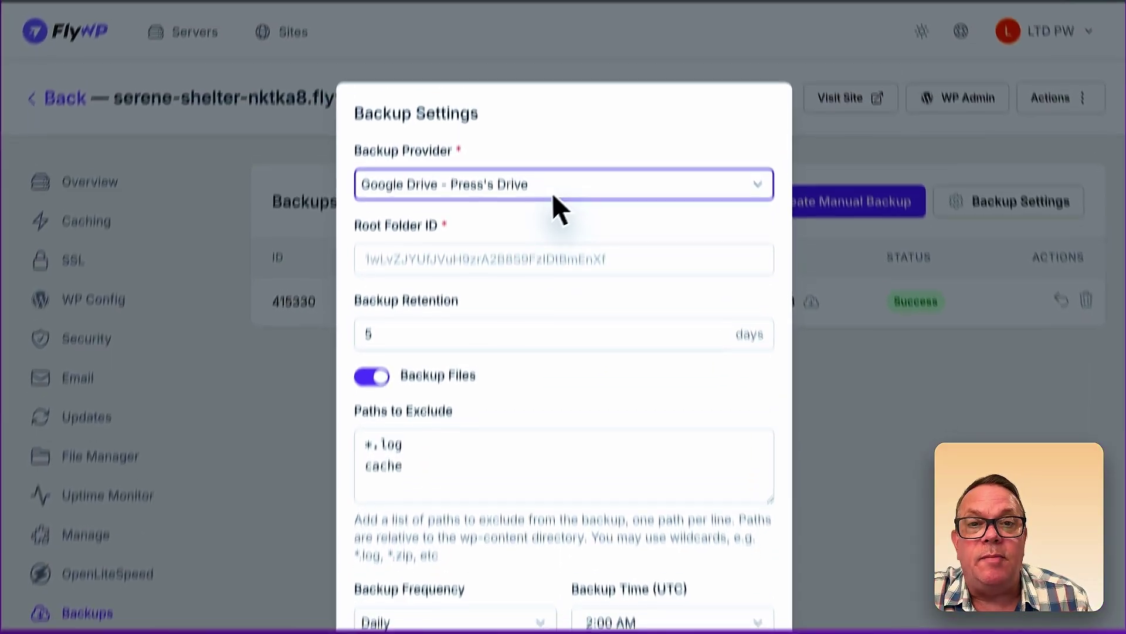
left_click(574, 188)
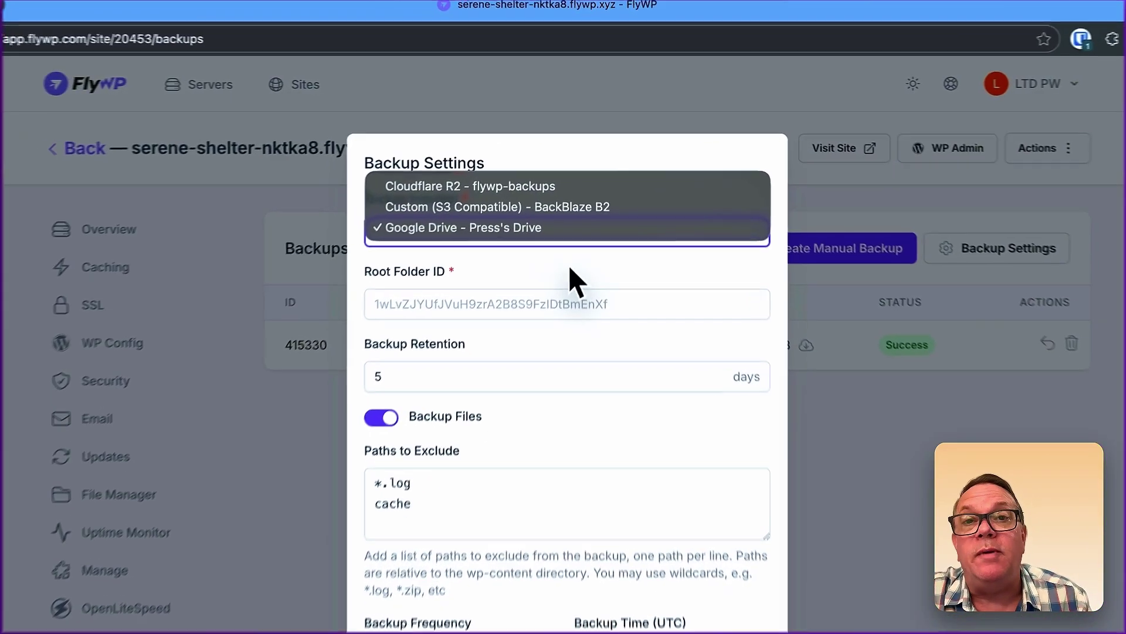
left_click(579, 217)
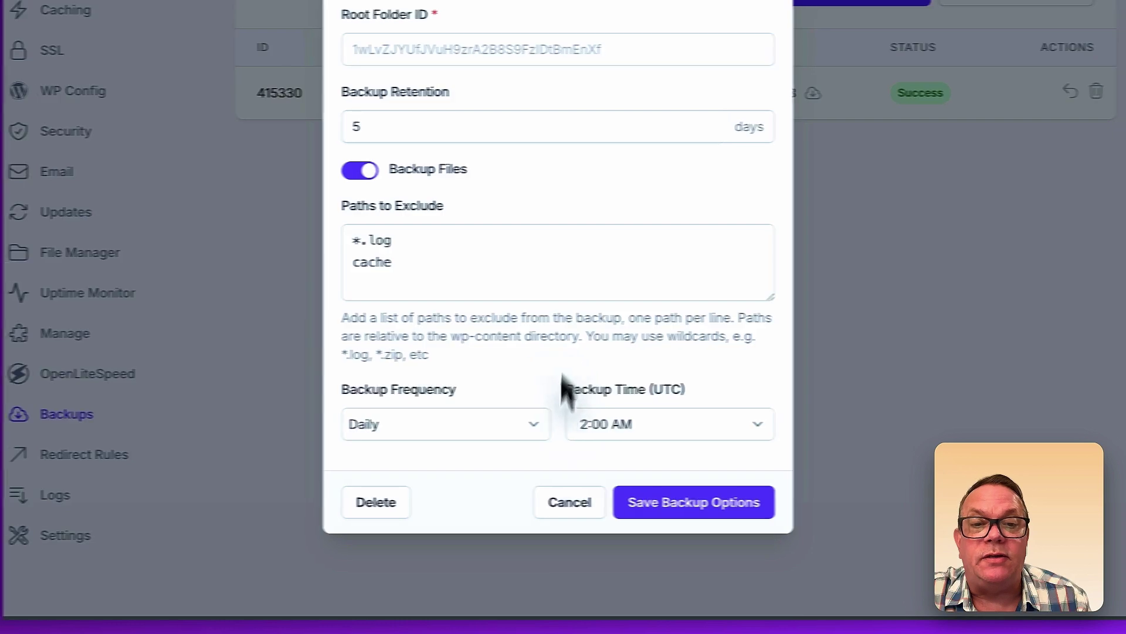
left_click(528, 502)
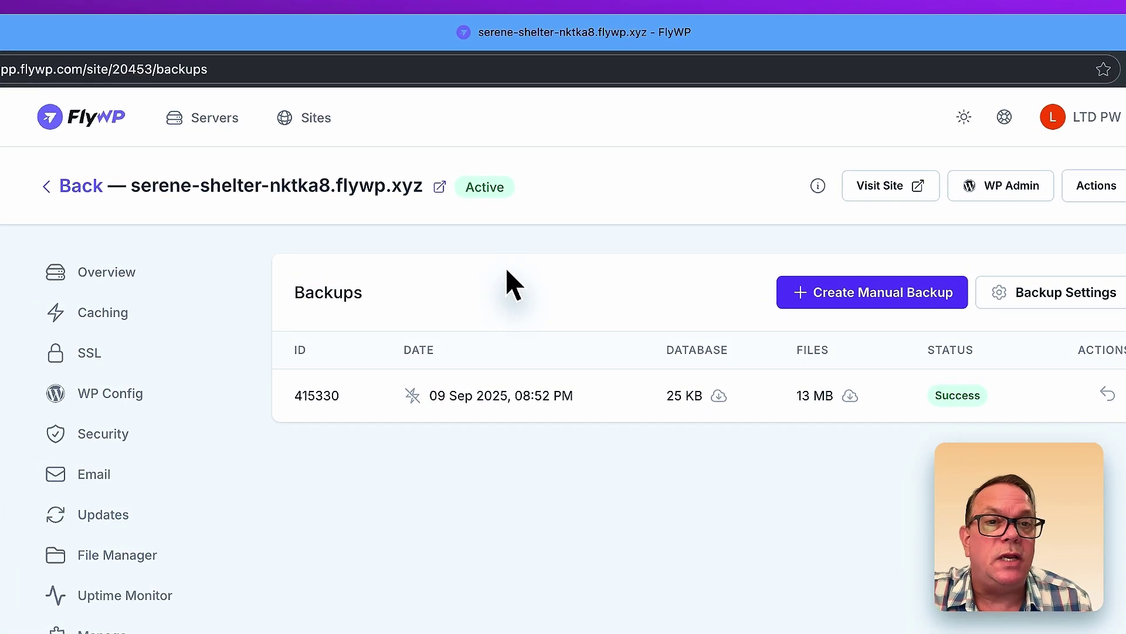
- Open the team settings and go to the list of backup providers
left_click(1089, 118)
left_click(763, 402)
left_click(355, 301)
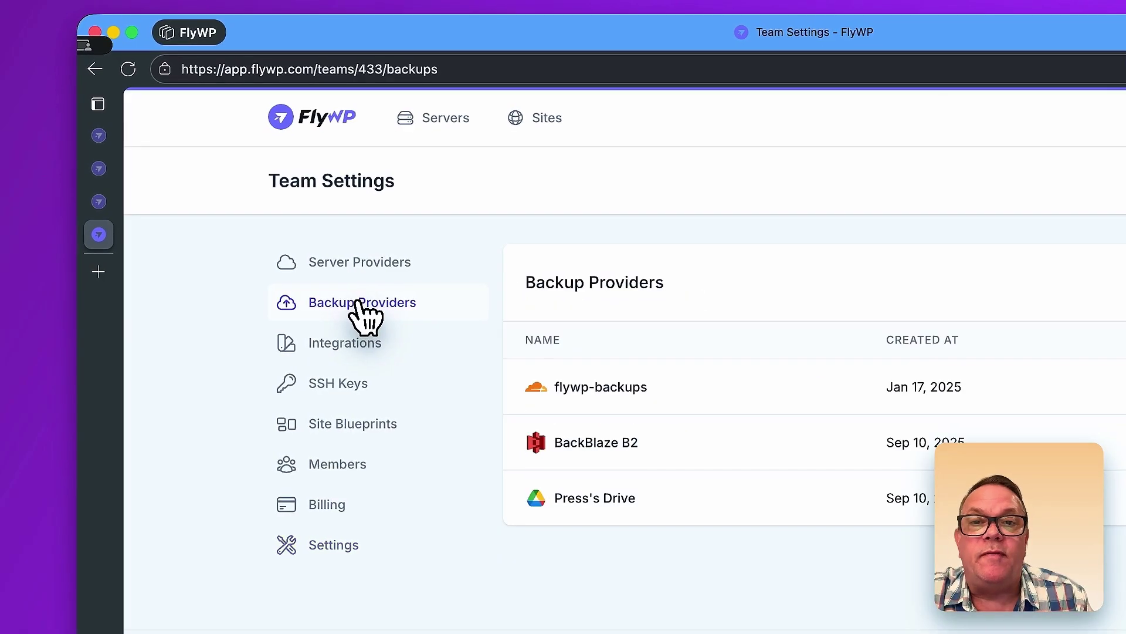
- Start adding a Cloudflare R2 backup provider, examine its required fields and location options, and cancel the form
left_click(855, 287)
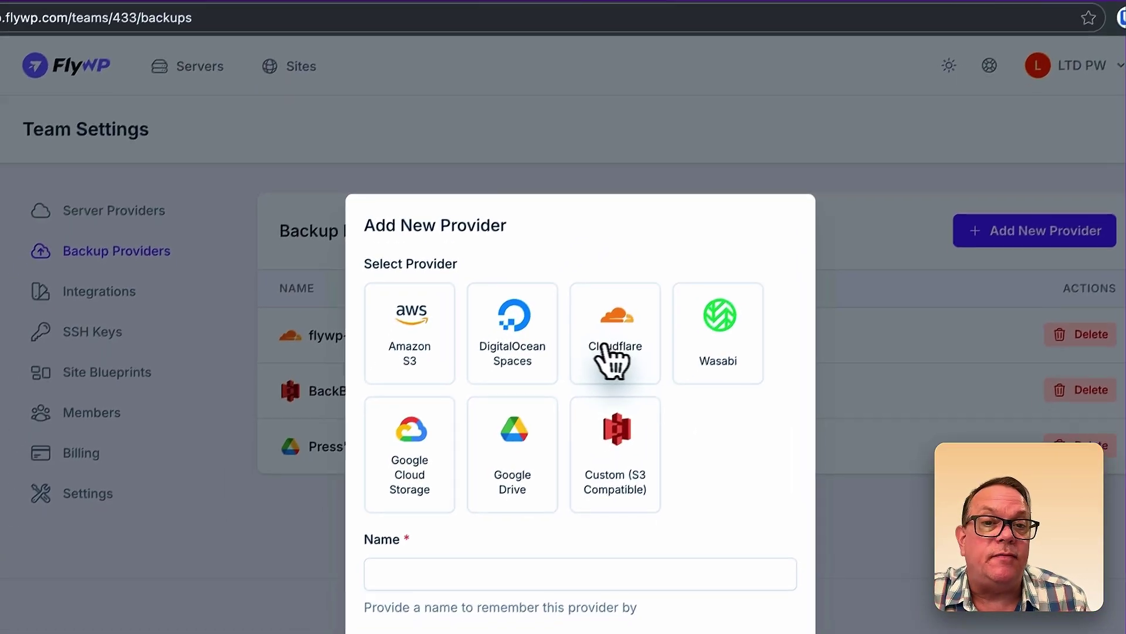
left_click(613, 355)
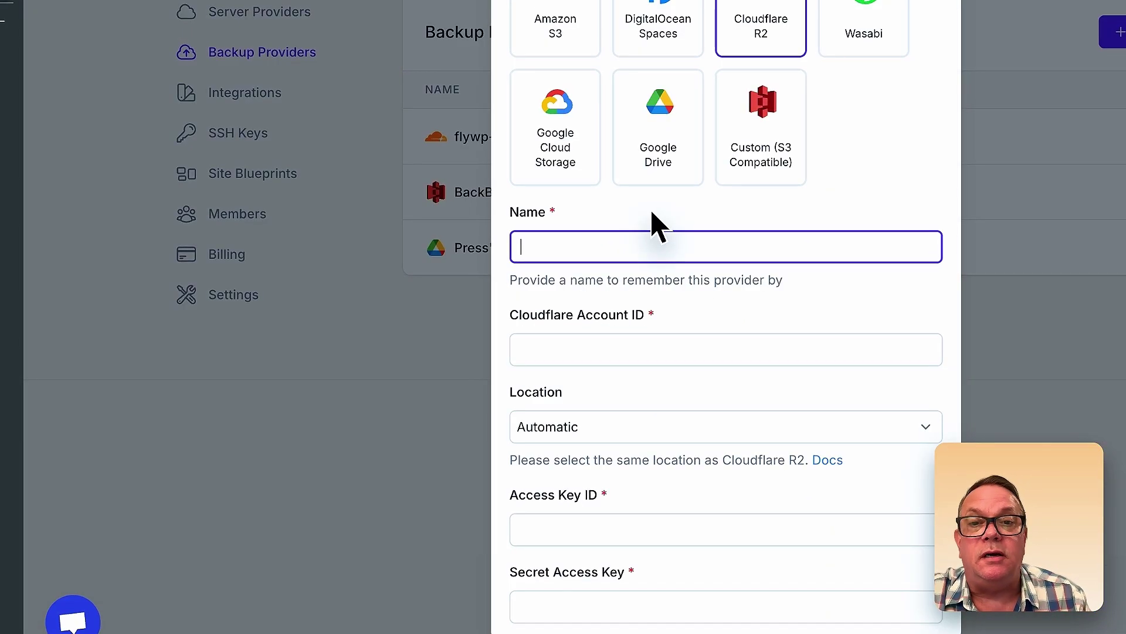
scroll(654, 223, "down", 2)
left_click(692, 232)
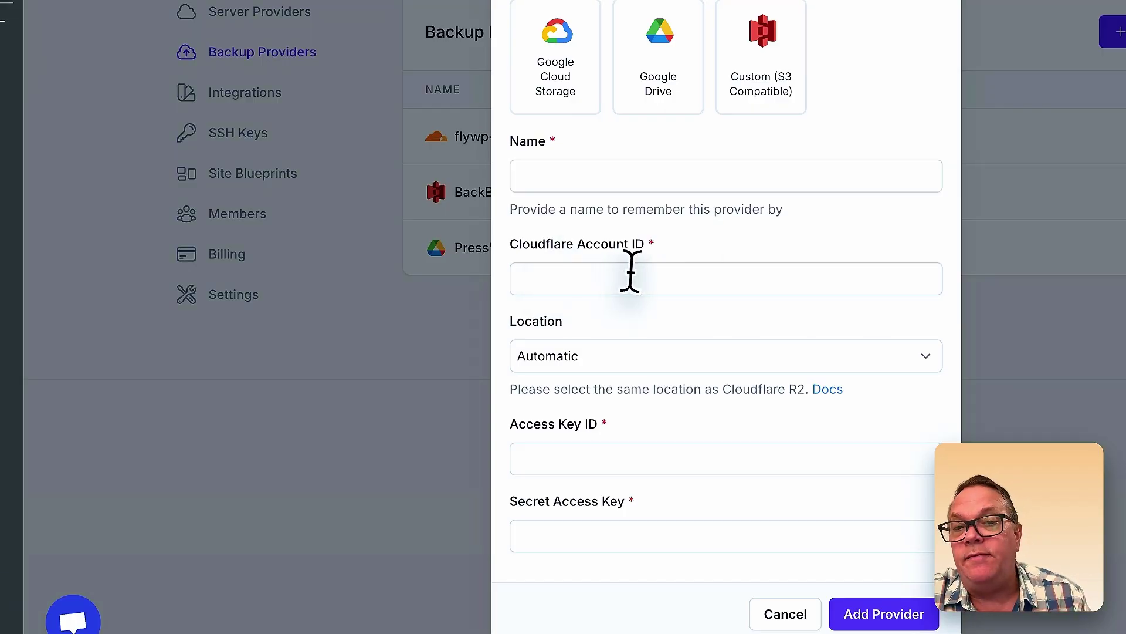
left_click(528, 361)
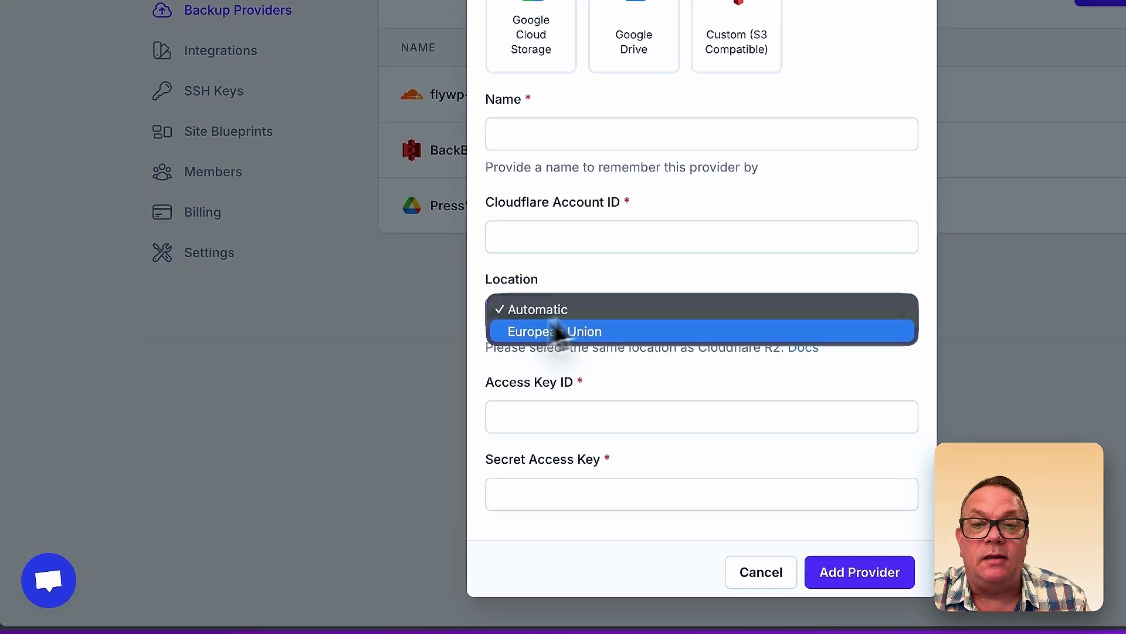
left_click(567, 266)
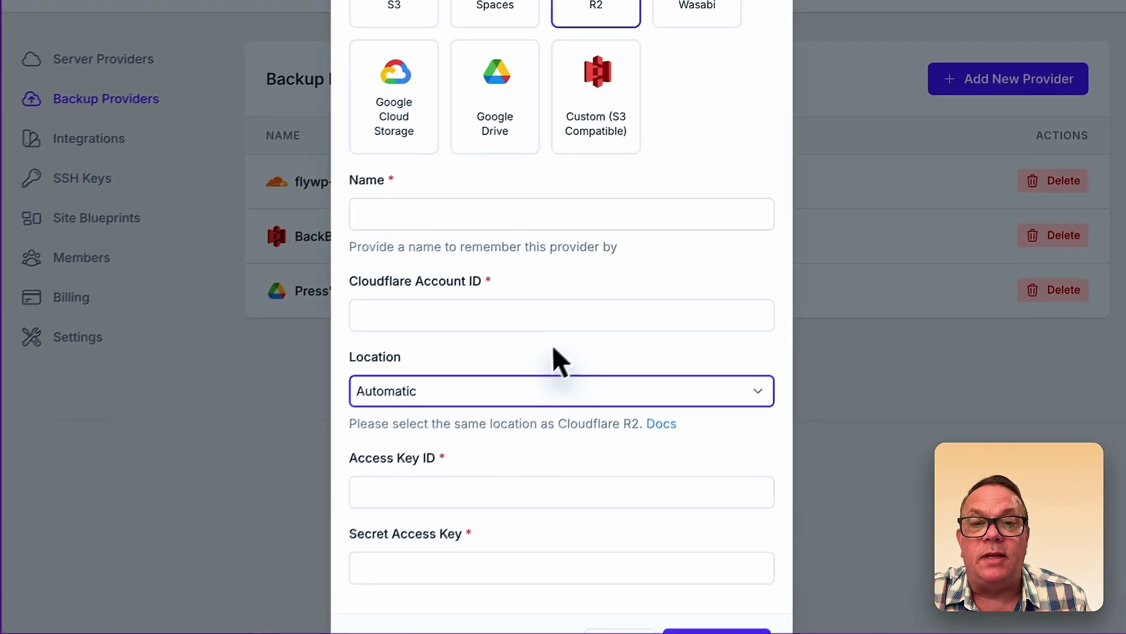
left_click(571, 379)
left_click(529, 292)
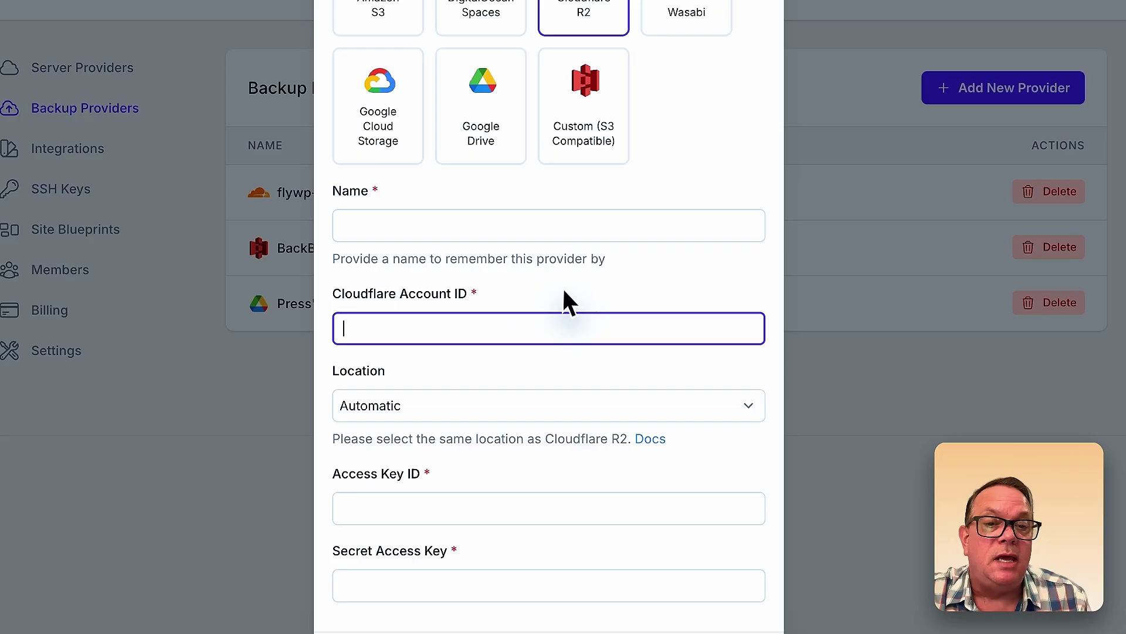
left_click(522, 556)
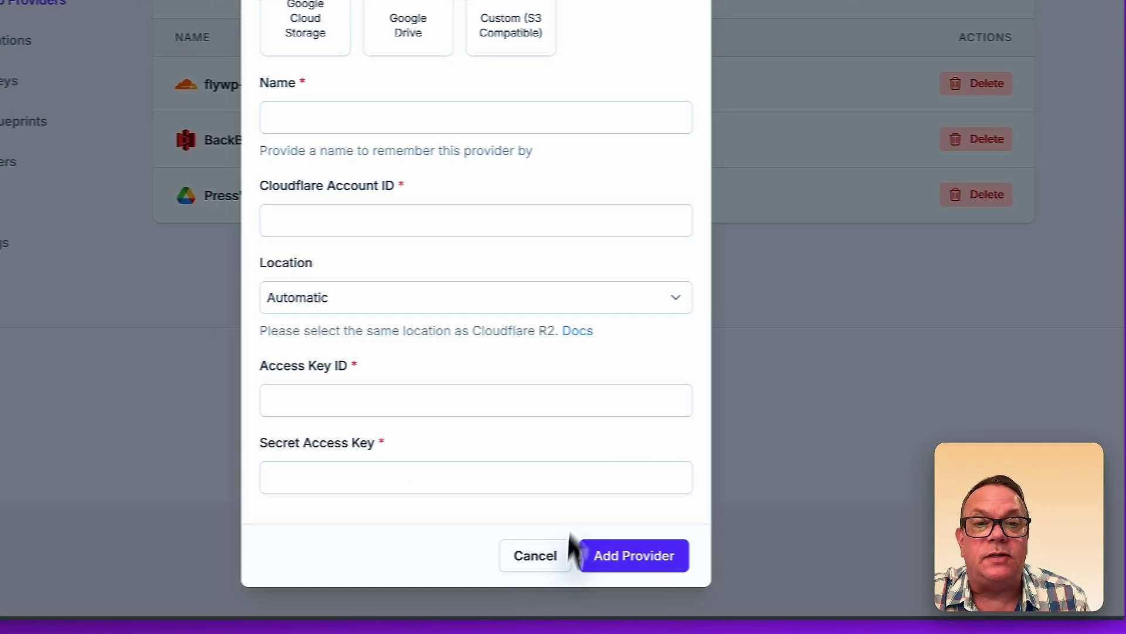